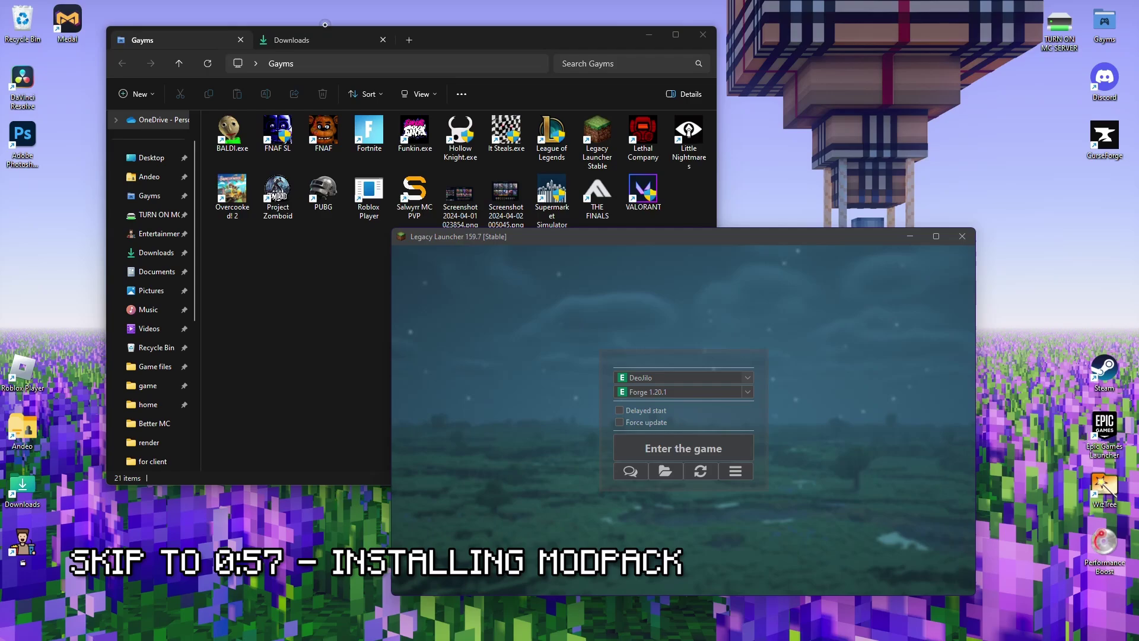
- View the modpack archive in Downloads and its download post in Discord, and clear both windows away from the launcher
click(320, 40)
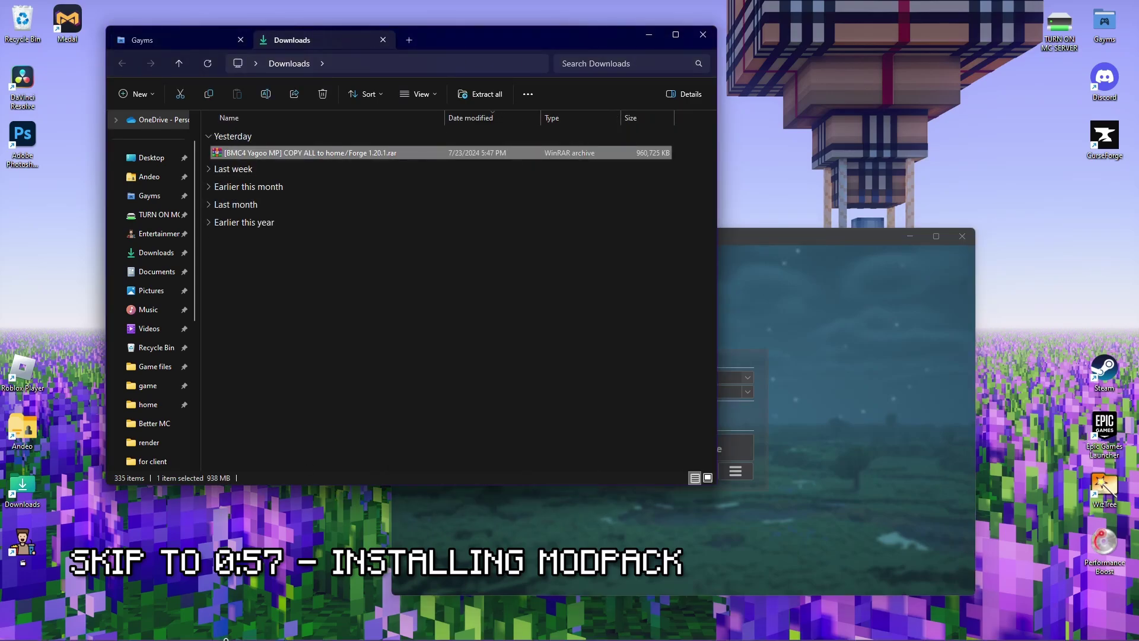
click(659, 626)
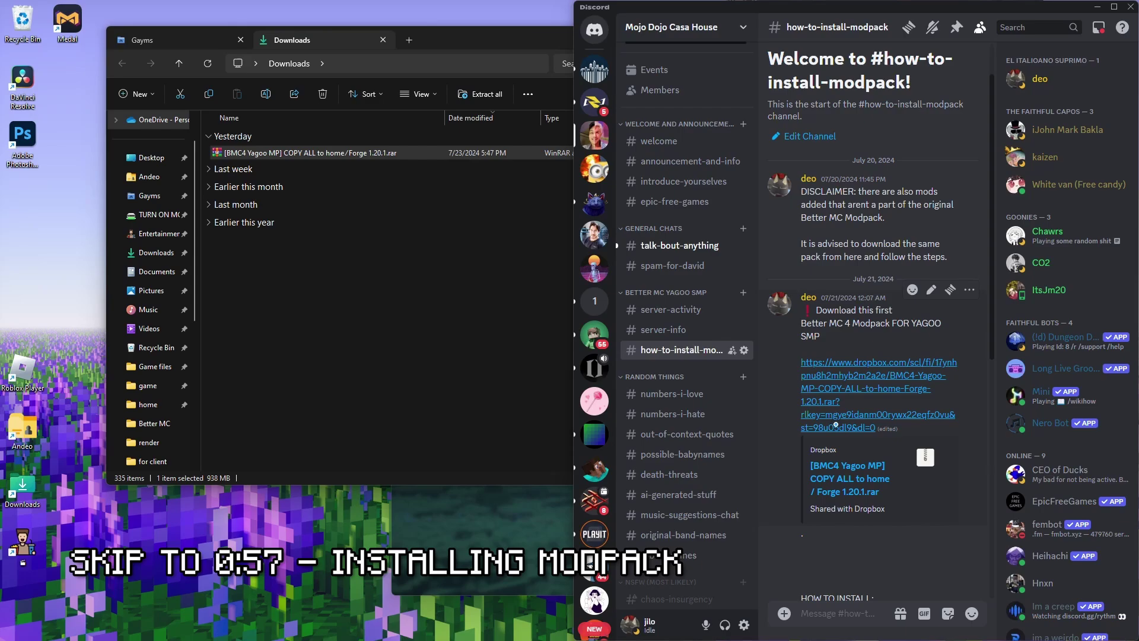
click(1096, 7)
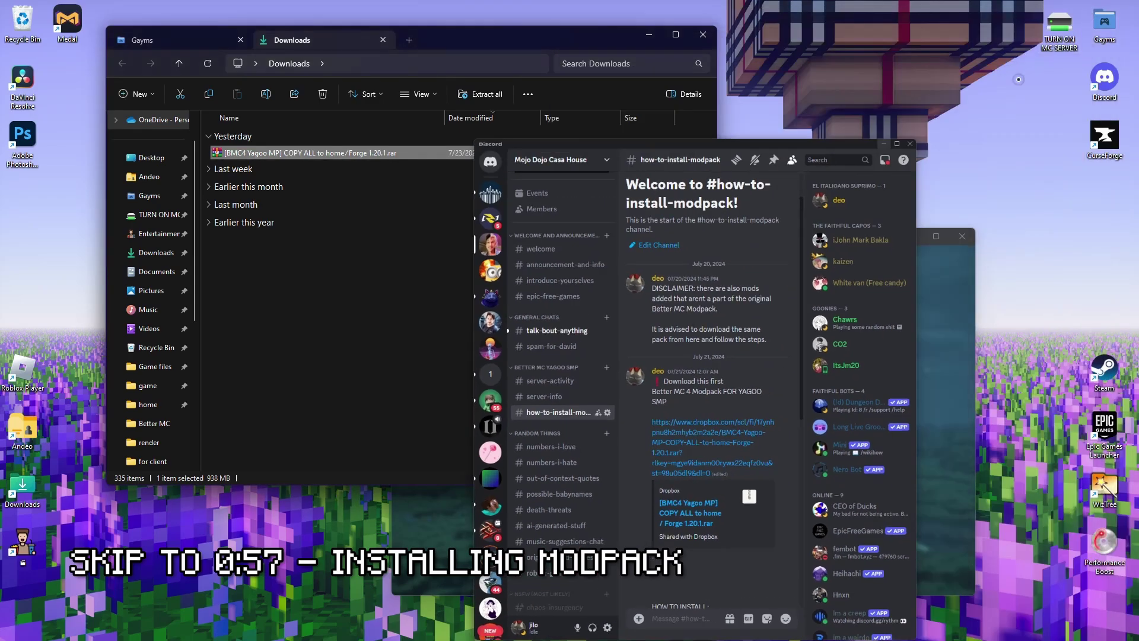
click(651, 37)
drag(543, 312, 425, 219)
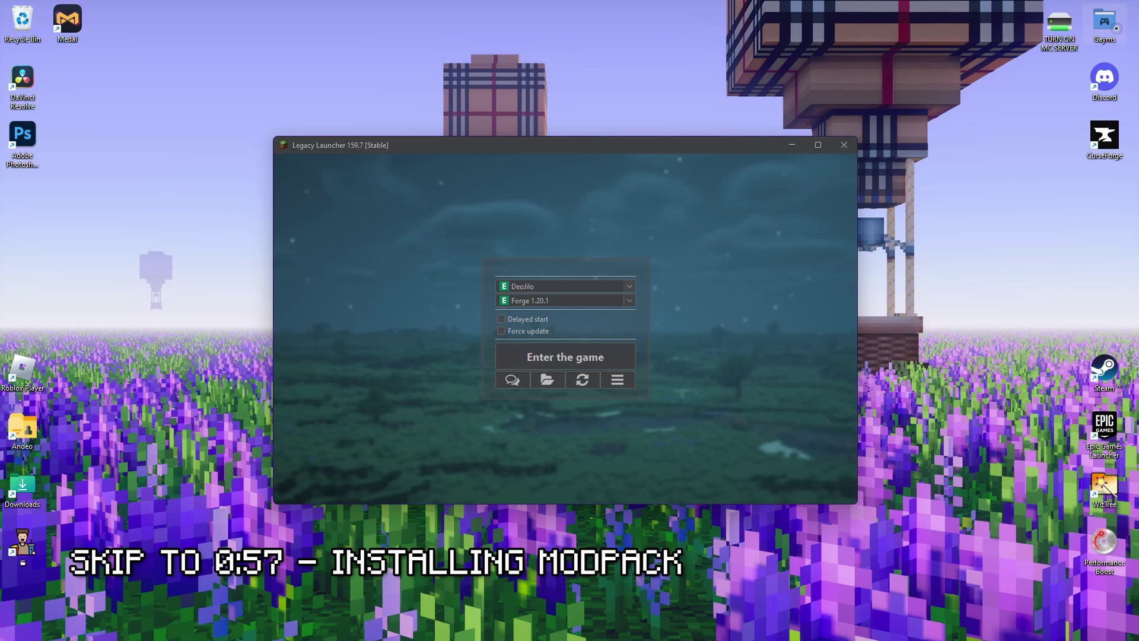
- Launch Legacy Launcher from the Gayms folder and close the duplicate launcher window
click(150, 626)
click(228, 626)
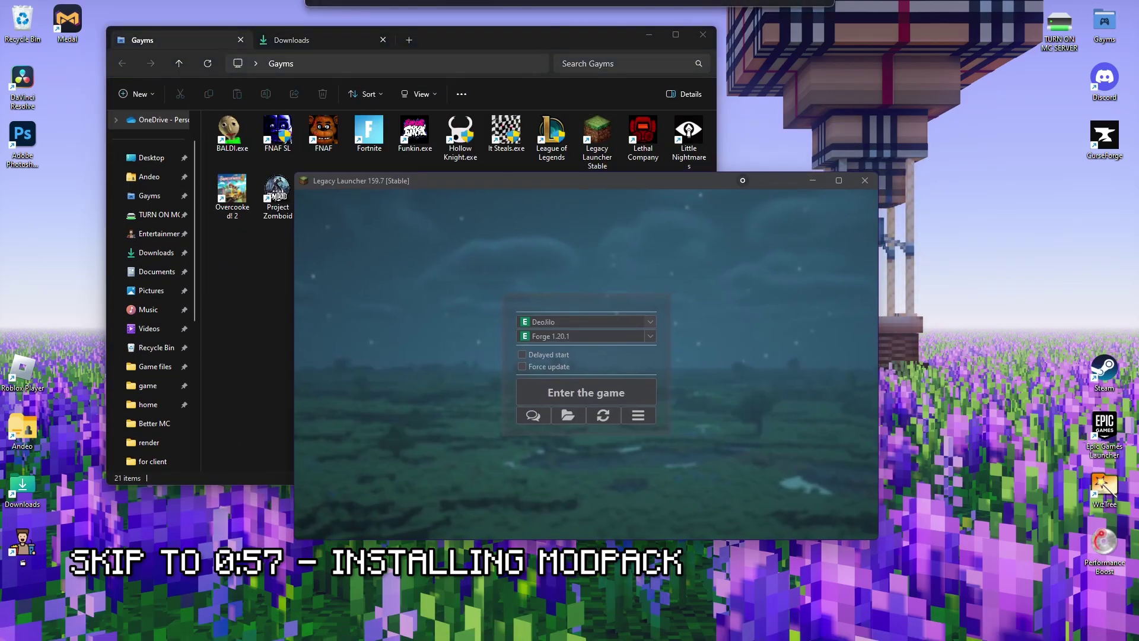
click(598, 135)
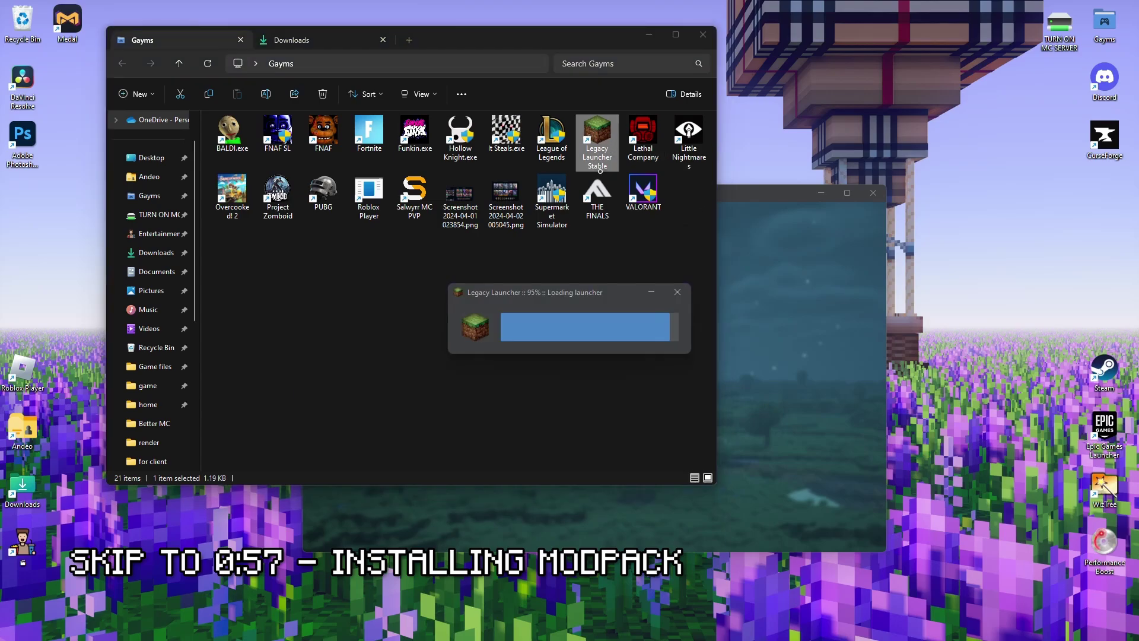
click(849, 143)
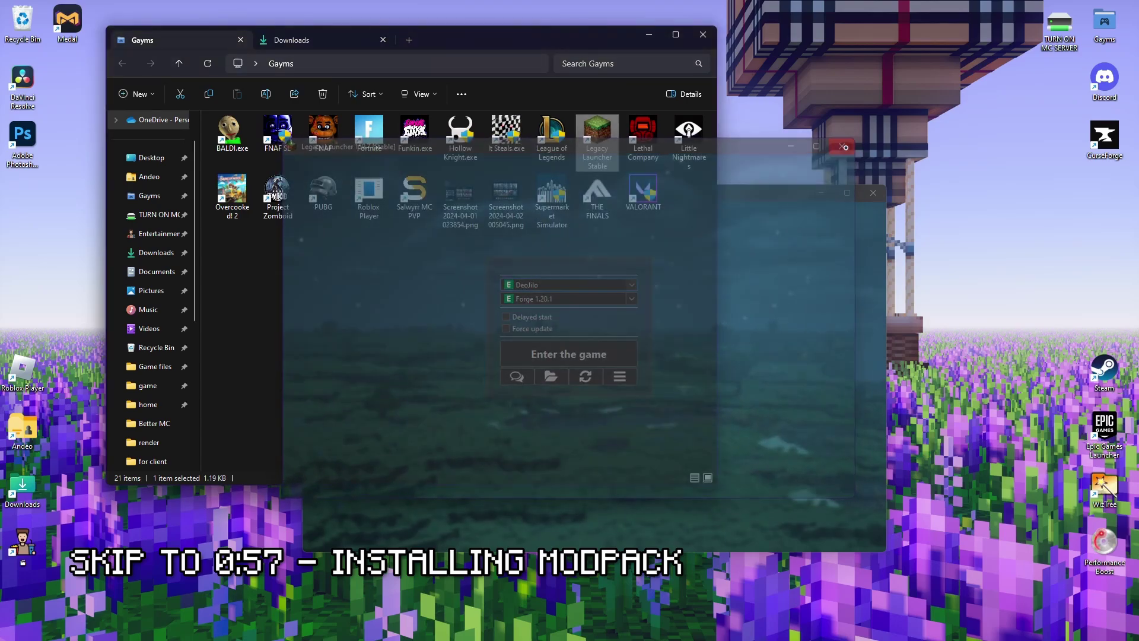
- Arrange the folder and launcher windows, and examine the Ely.by skin system option for adding an account in account management
drag(640, 36, 547, 28)
drag(690, 191, 693, 150)
click(660, 292)
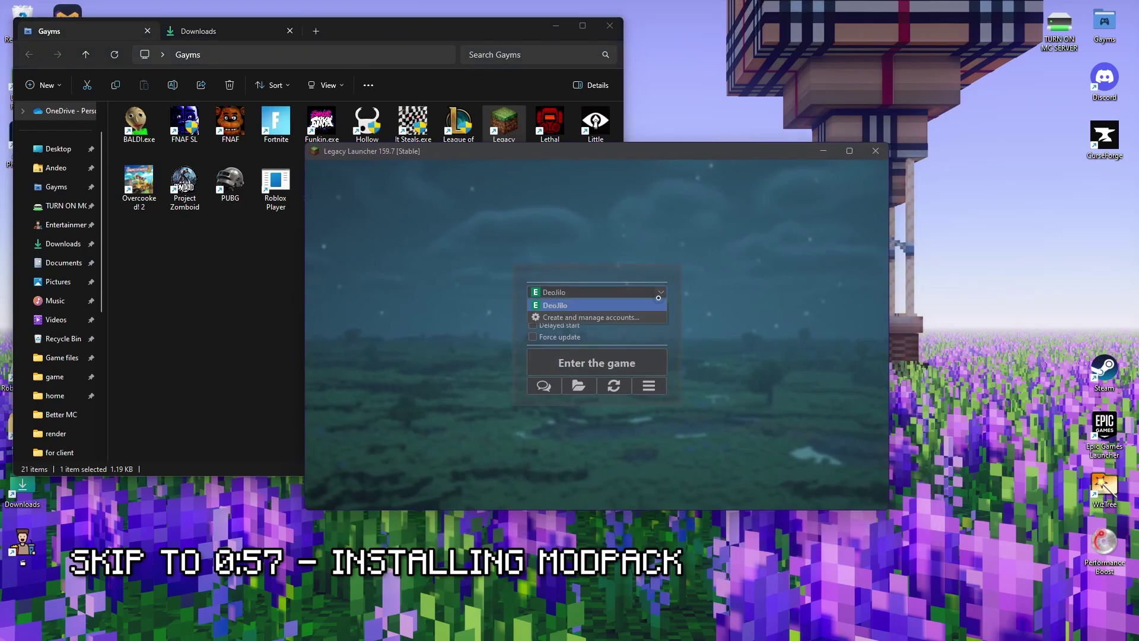
click(653, 319)
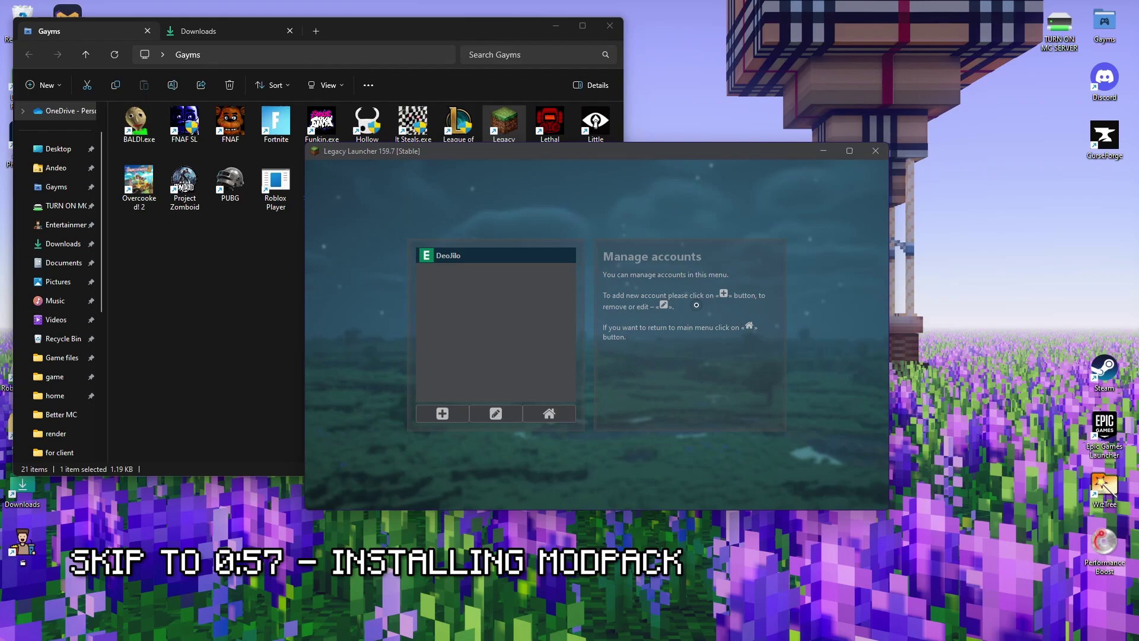
click(442, 413)
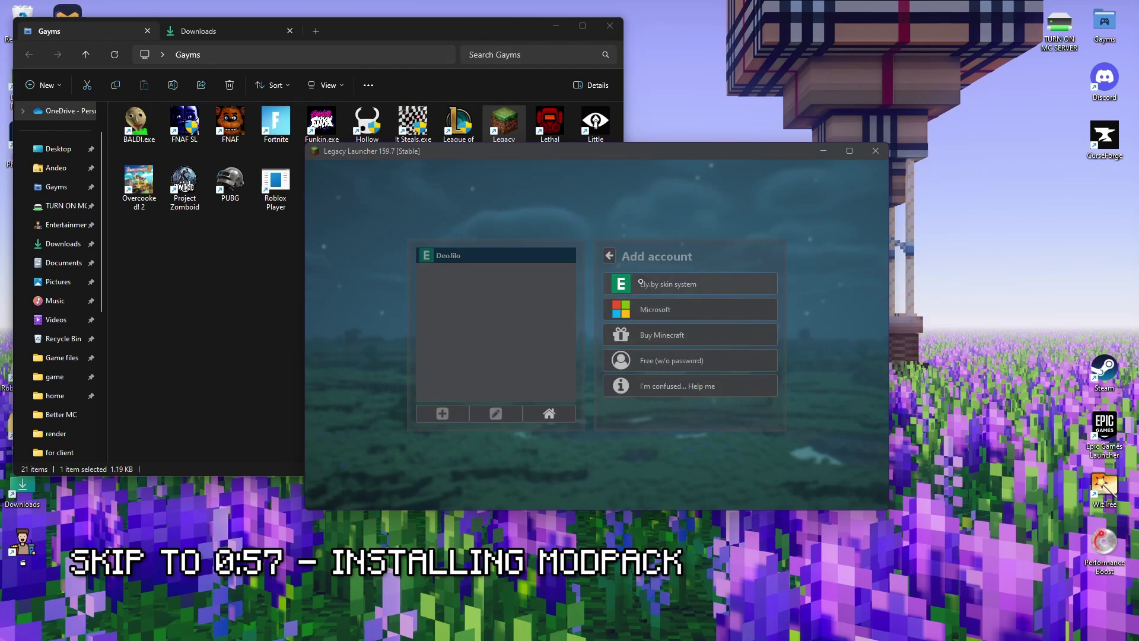
click(689, 284)
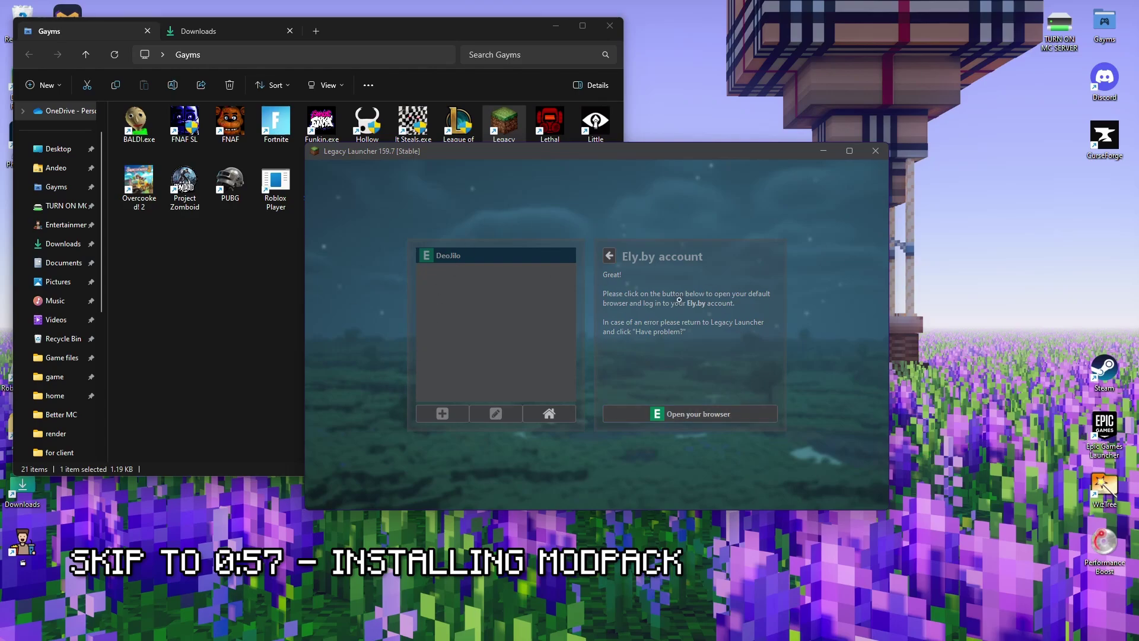
- Review the Ely.by account pages again, back out of adding an account and return to the launcher's main screen
click(609, 256)
click(606, 288)
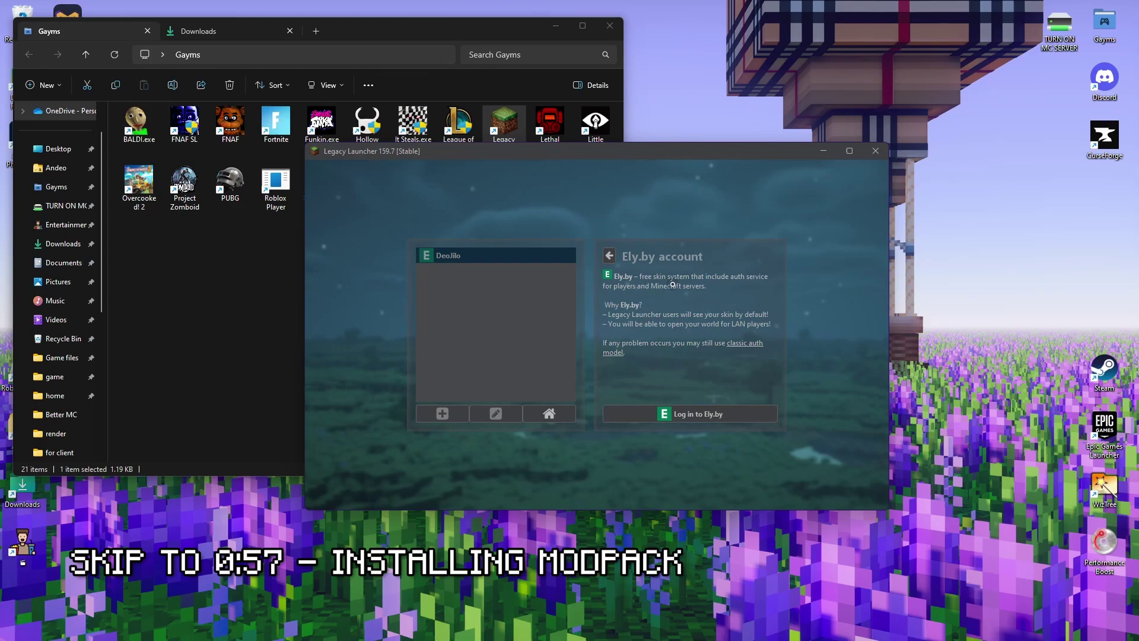
click(609, 256)
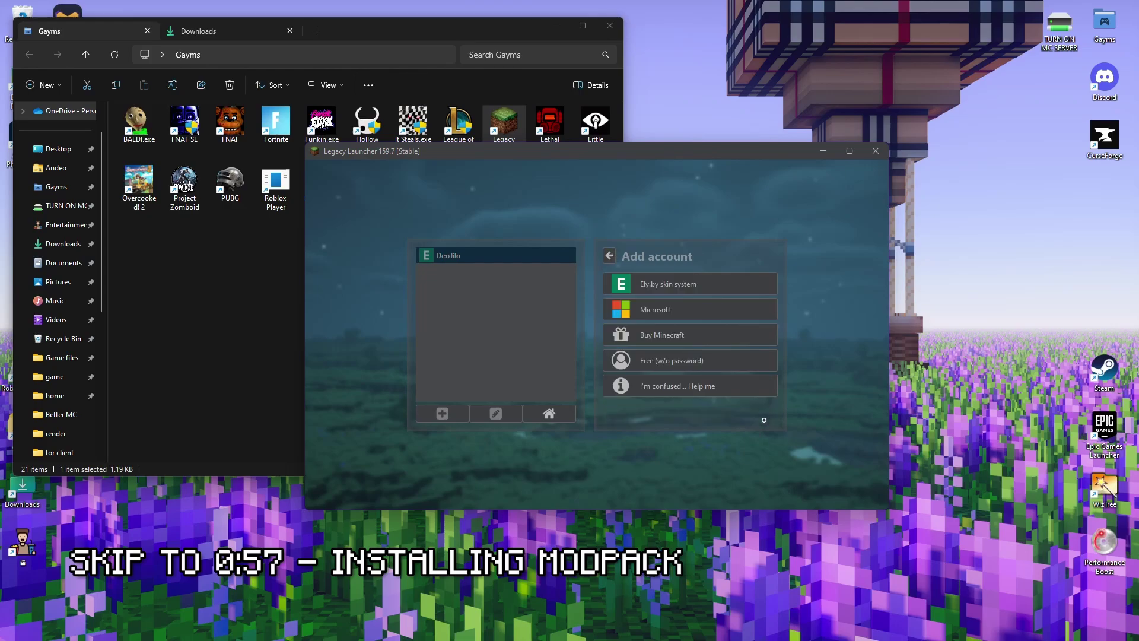
click(690, 285)
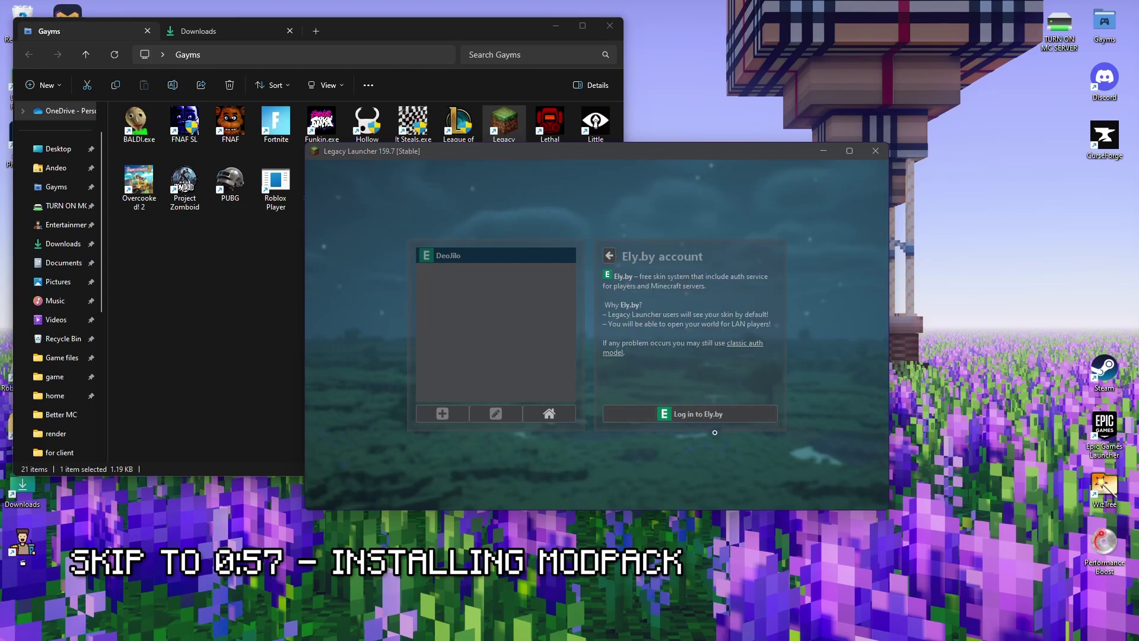
click(611, 257)
click(610, 258)
click(460, 256)
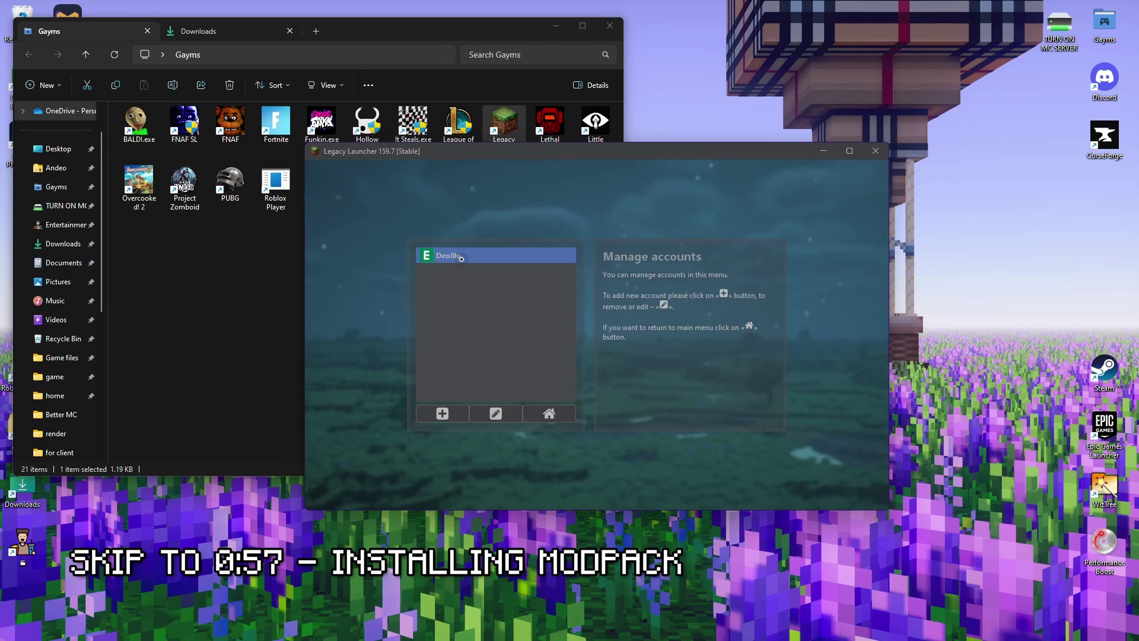
click(568, 413)
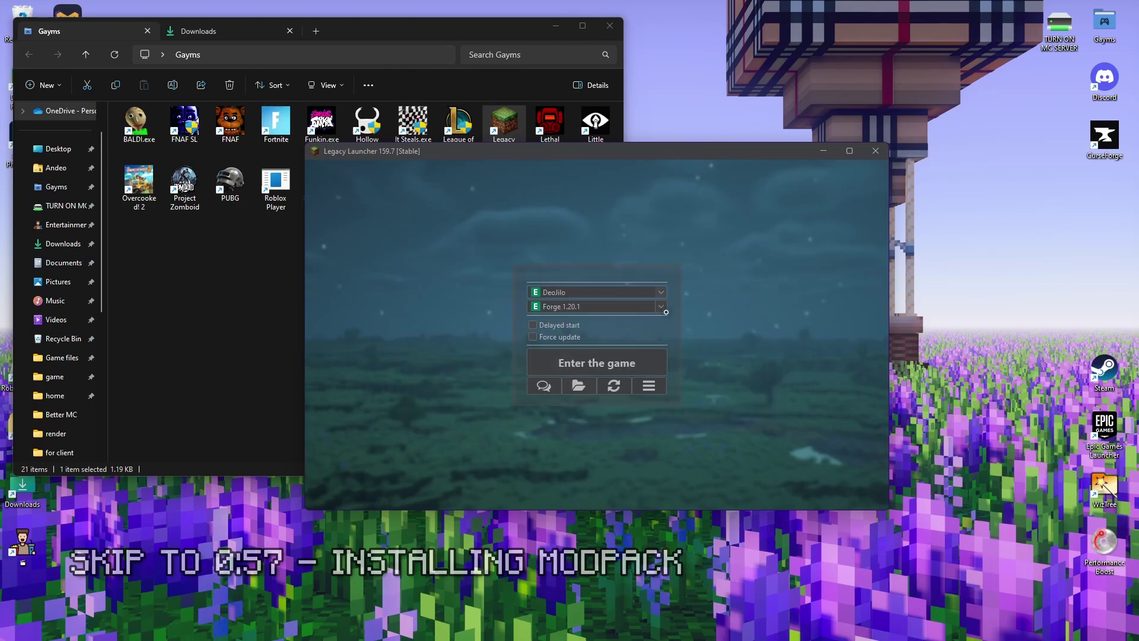
- Select Forge 1.20.1 as the game version in the launcher
click(660, 306)
click(770, 397)
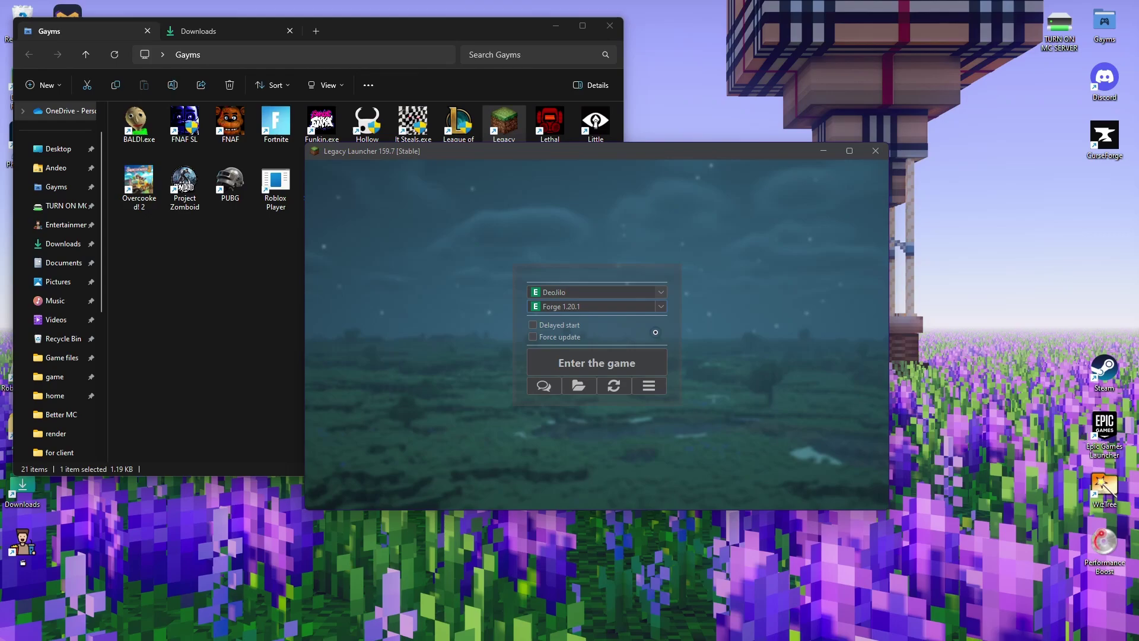
click(661, 307)
click(661, 308)
click(662, 308)
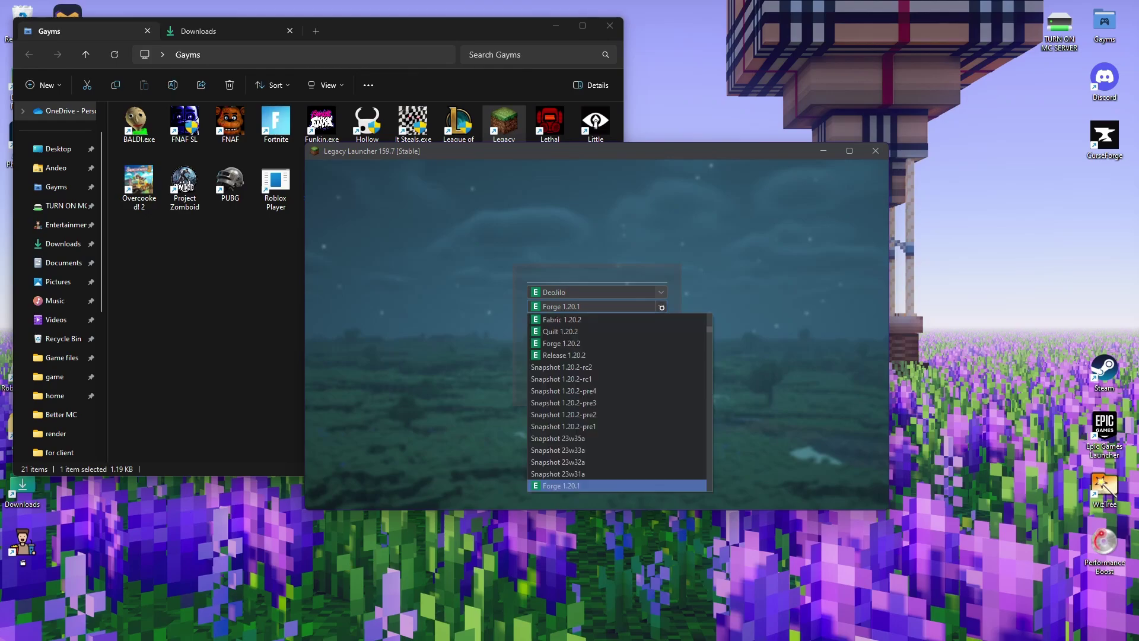
click(576, 485)
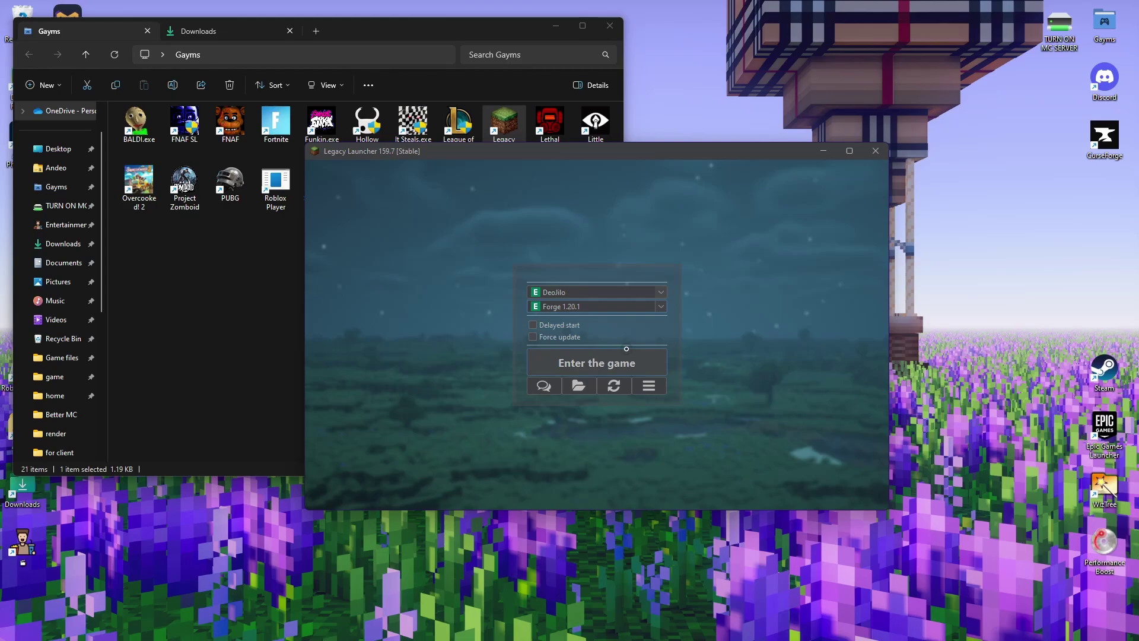
- In the launcher and game preferences, set the directory option to use a separate folder for each version (home\Forge 1.20.1)
click(649, 386)
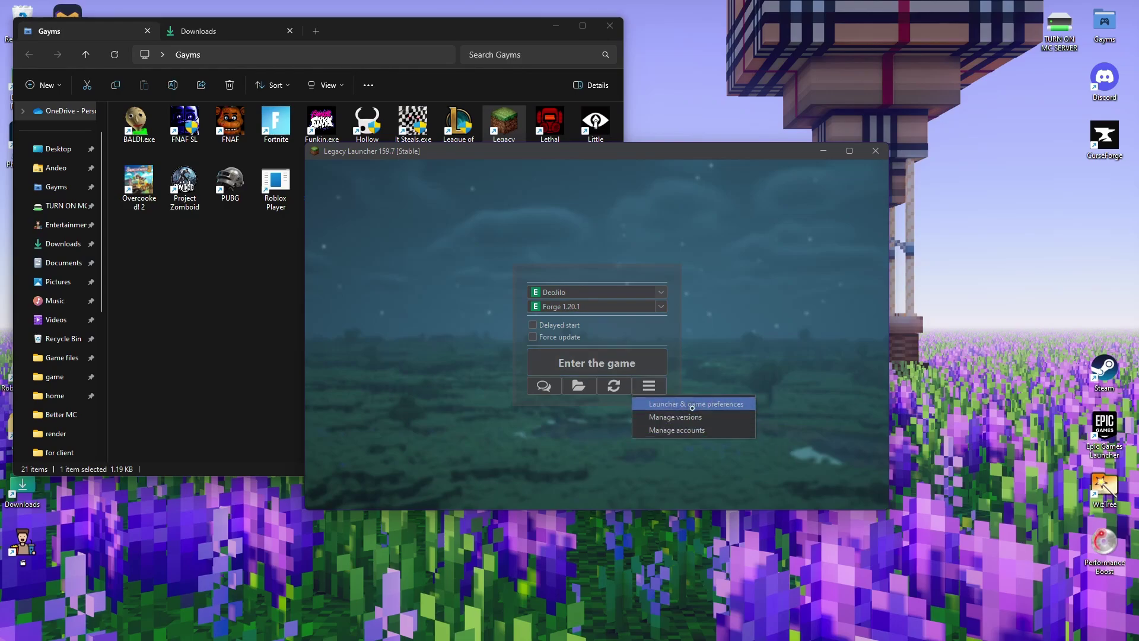
click(660, 405)
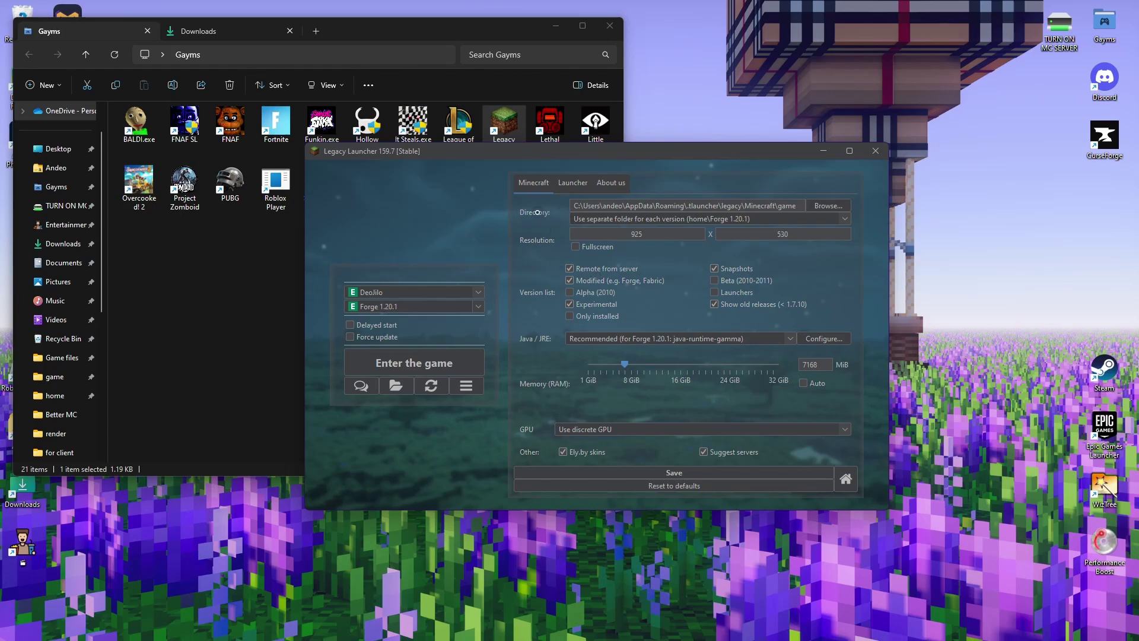
click(849, 218)
double_click(847, 218)
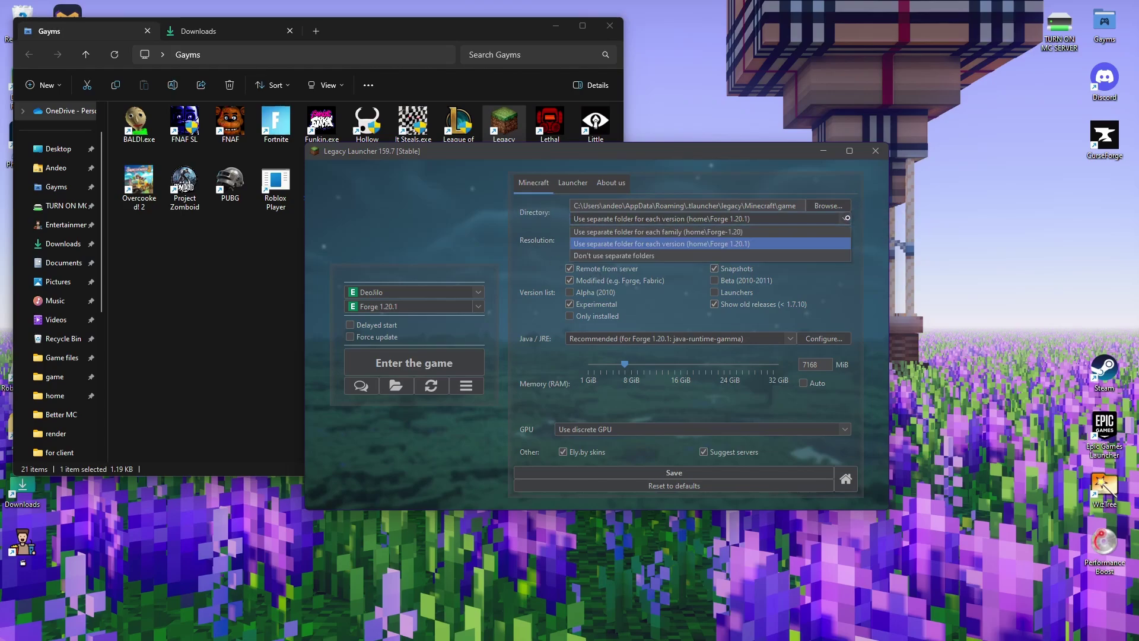
click(846, 217)
click(847, 217)
click(619, 254)
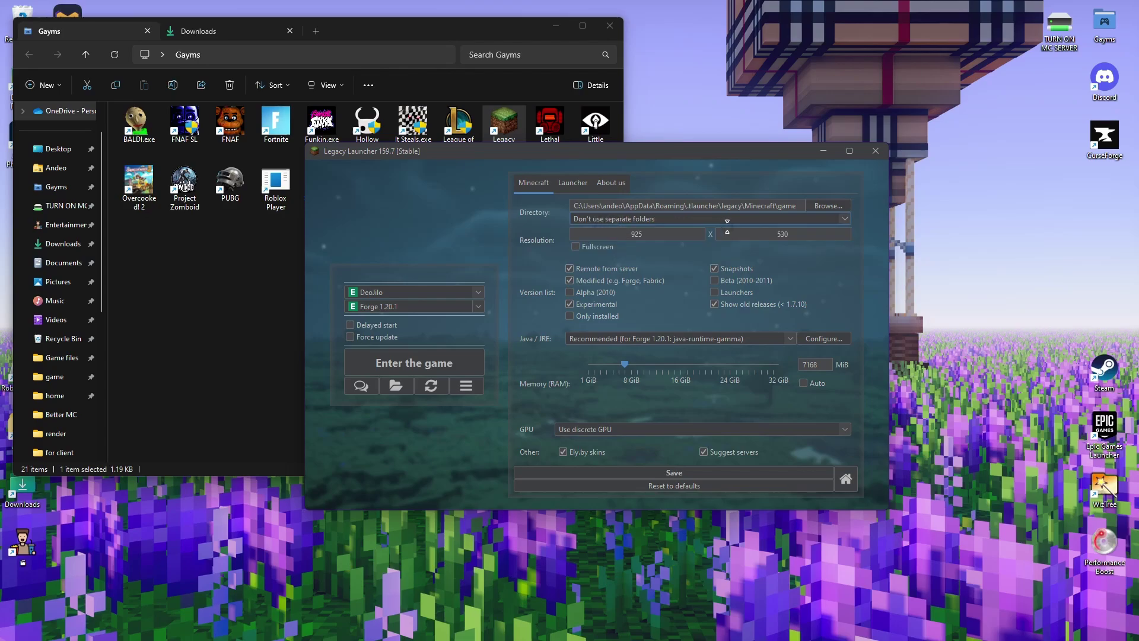
click(847, 219)
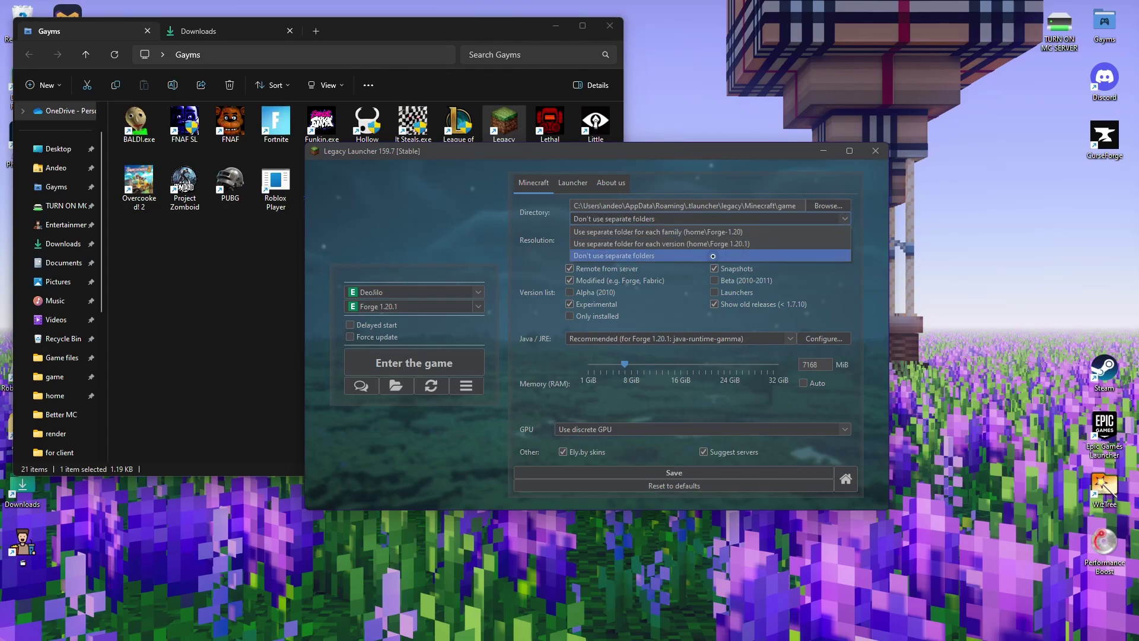
click(776, 243)
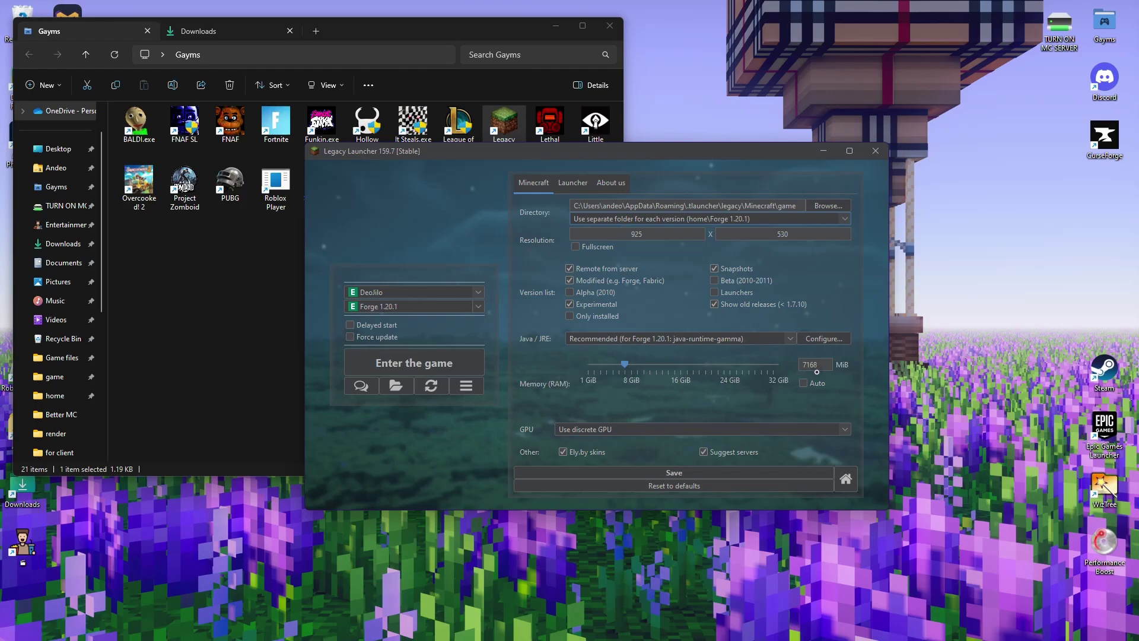
- Set the game's memory allocation to 4400 MiB
double_click(819, 366)
text(4400)
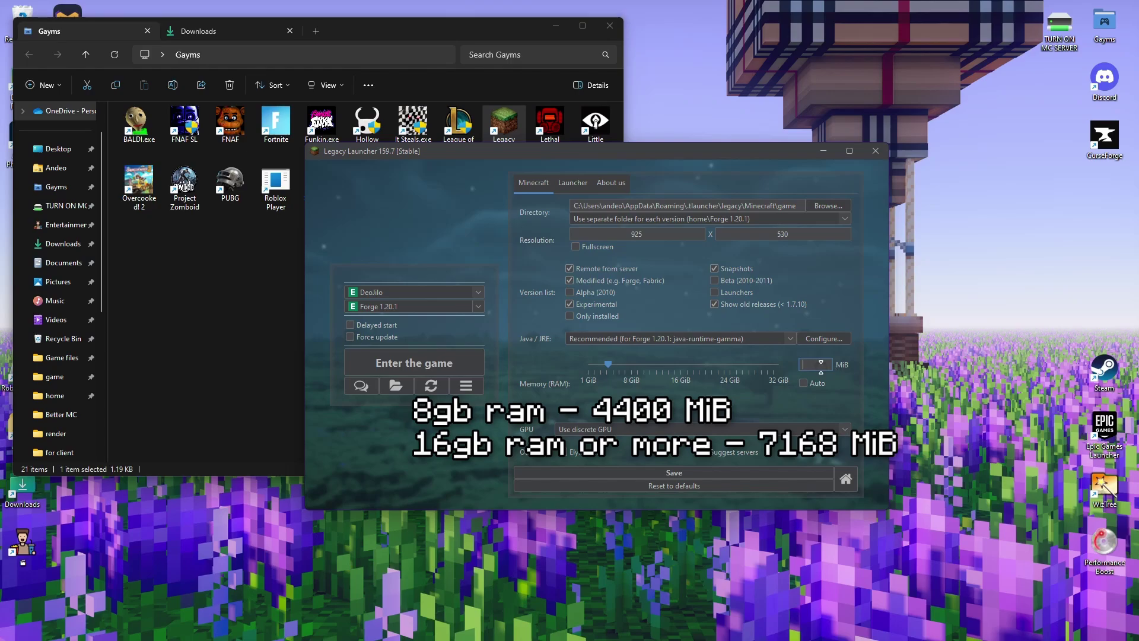
text(7168168)
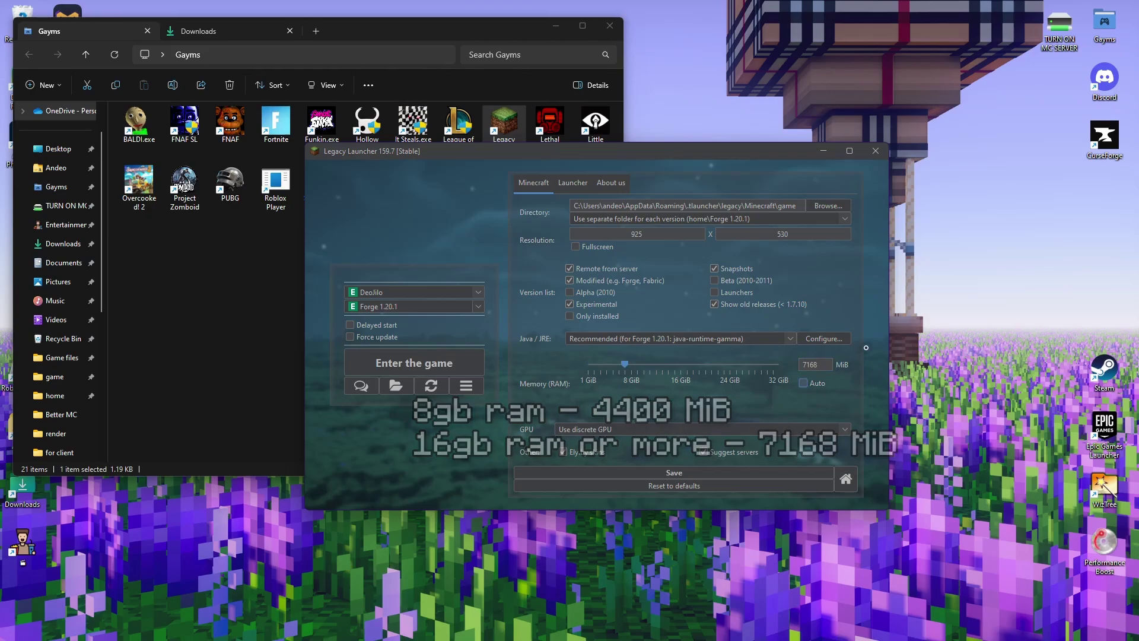
- Set the game's memory allocation to 7168 MiB, save the preferences and return to the launcher's main screen
click(695, 472)
click(655, 383)
click(731, 336)
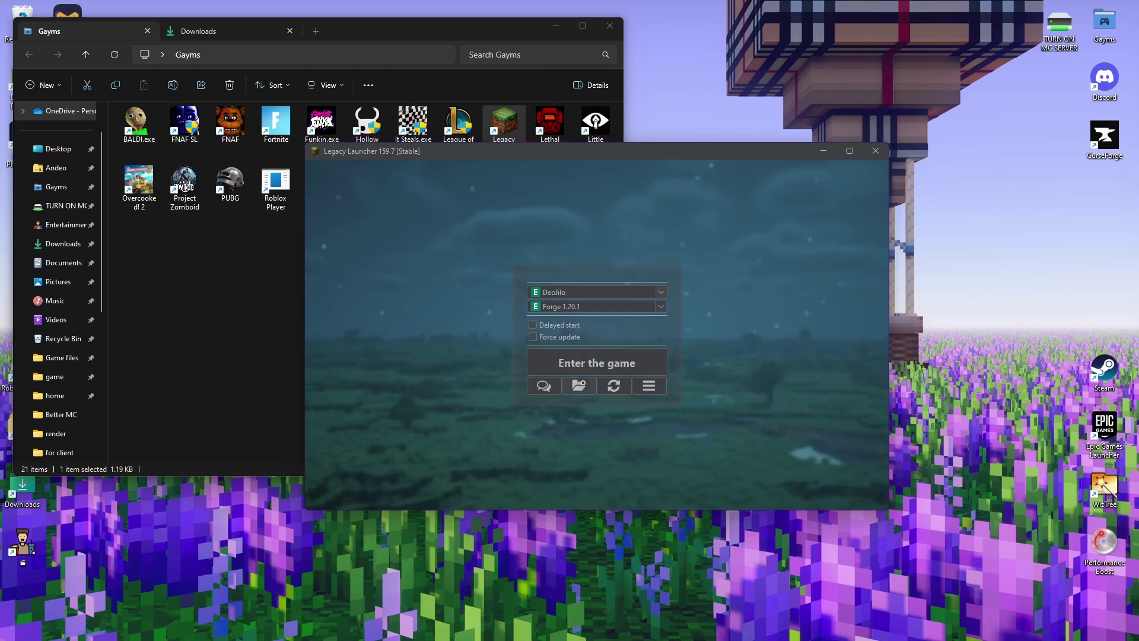
- Enter the game with Forge 1.20.1 selected, and reposition the launcher window
click(610, 364)
drag(632, 149, 606, 139)
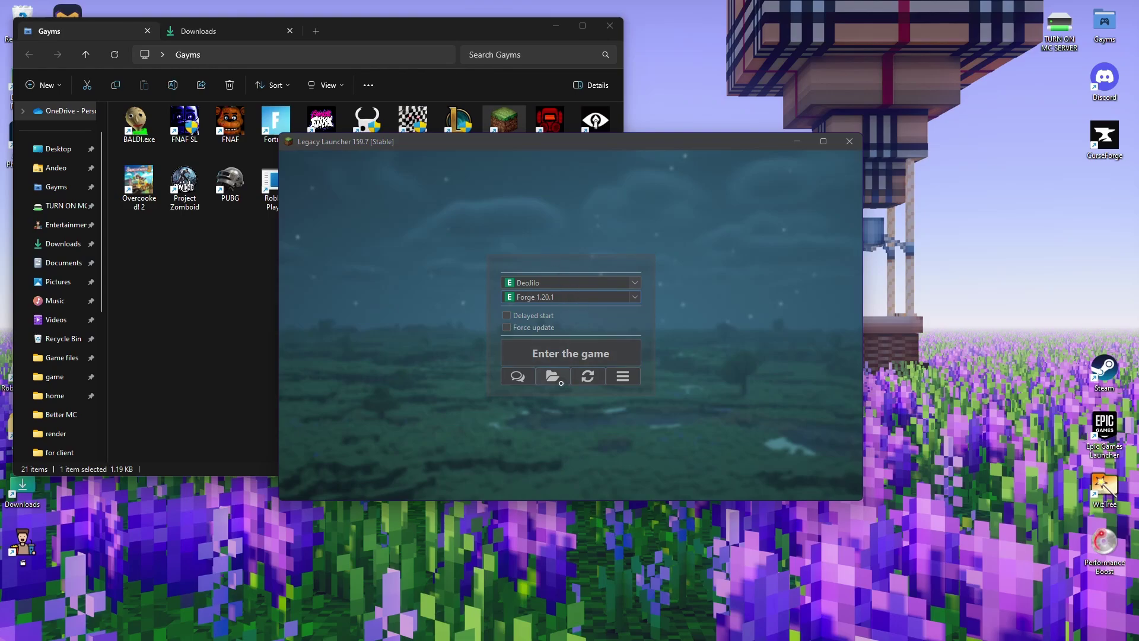
drag(579, 148, 615, 174)
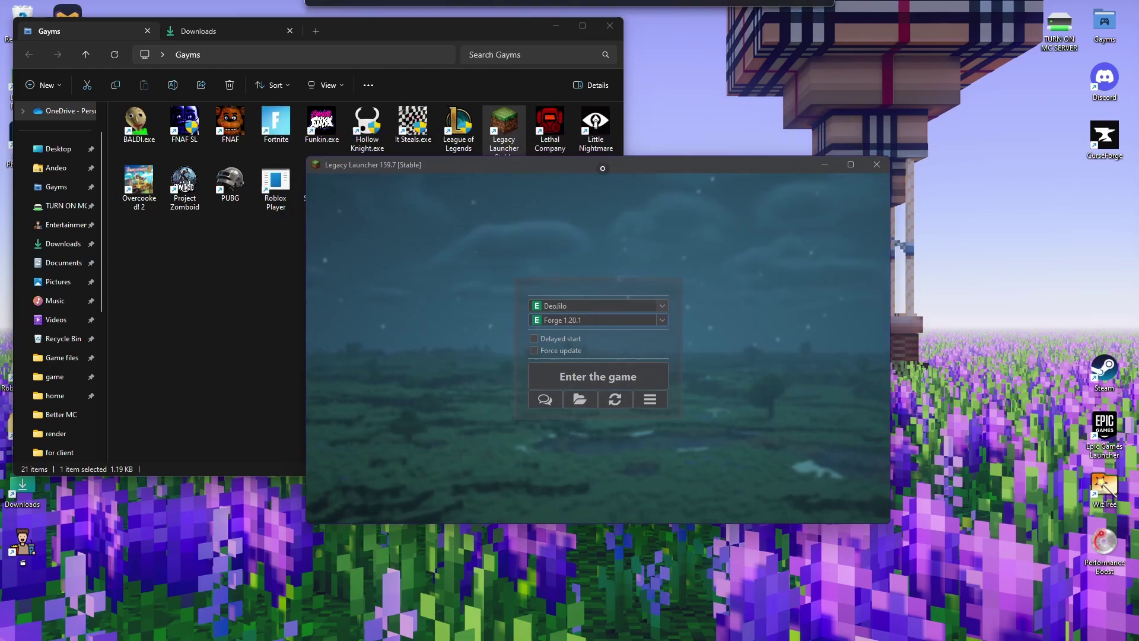
- Open the Forge 1.20.1 game folder from the launcher and look through its contents
click(588, 402)
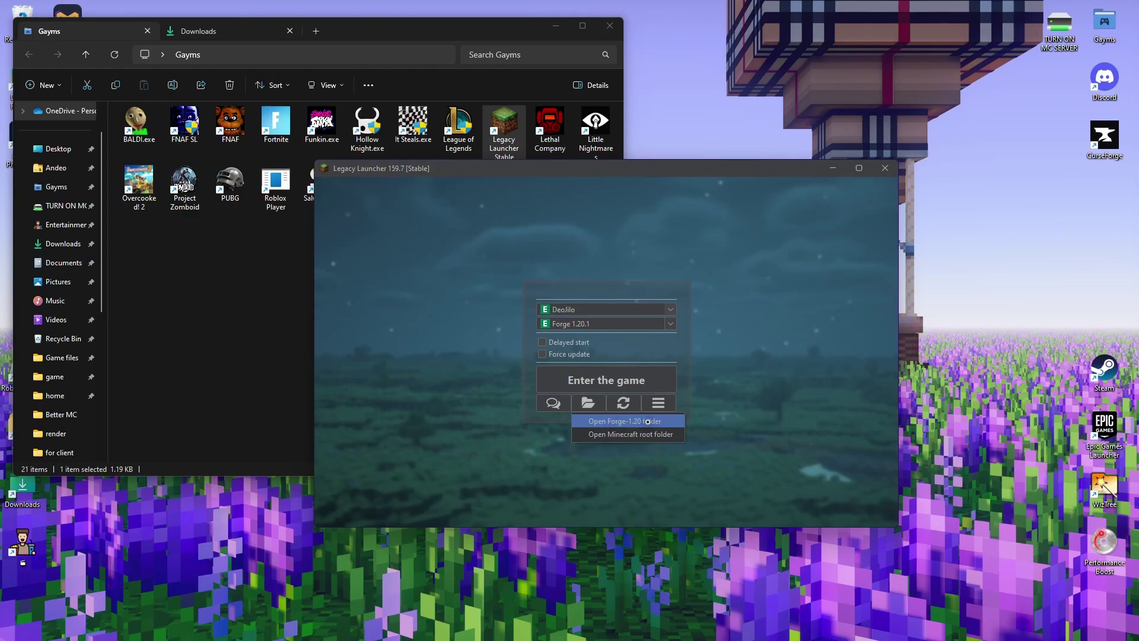
click(617, 422)
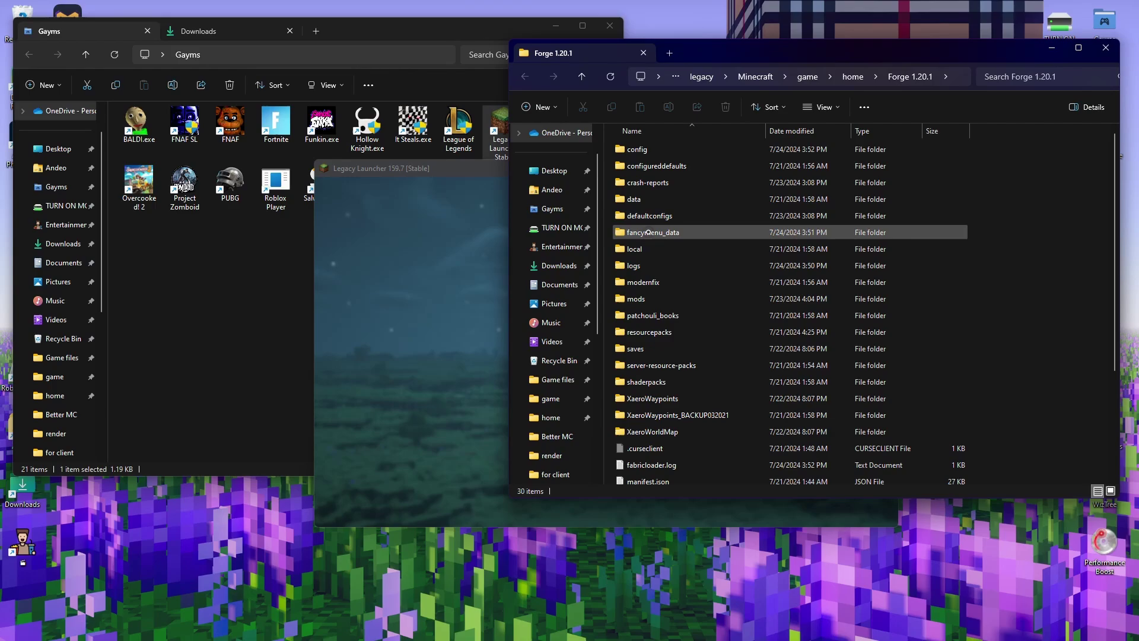
scroll(754, 331, down, 3)
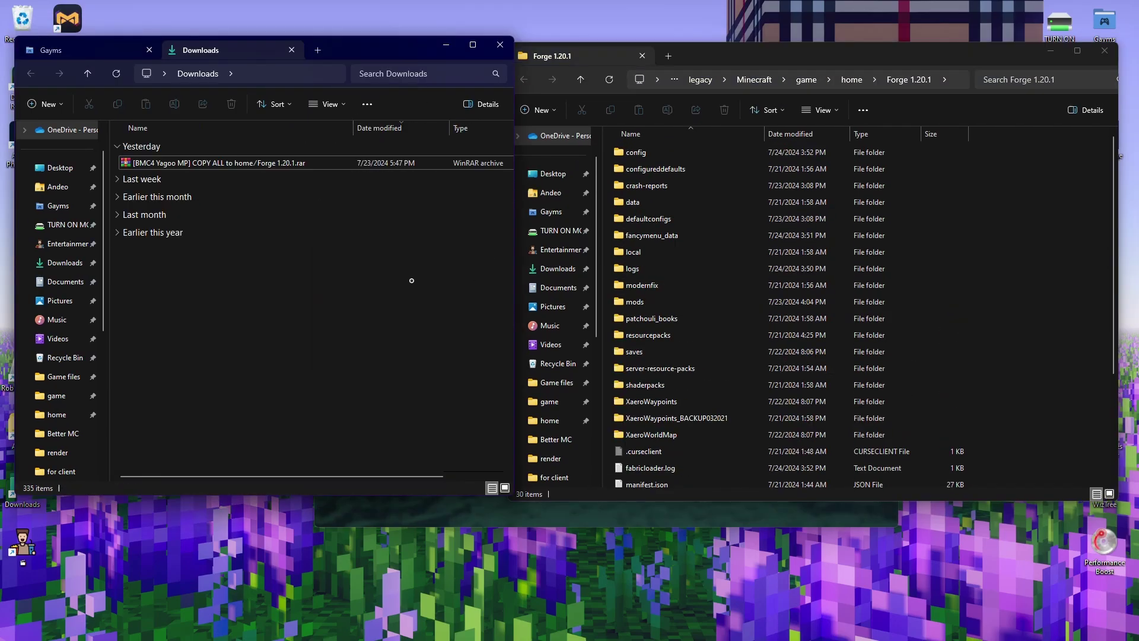
- Open the [BMC4 Yagoo MP] COPY ALL to home/Forge 1.20.1.rar archive from Downloads, select all its folders and files, and close the archive
click(225, 166)
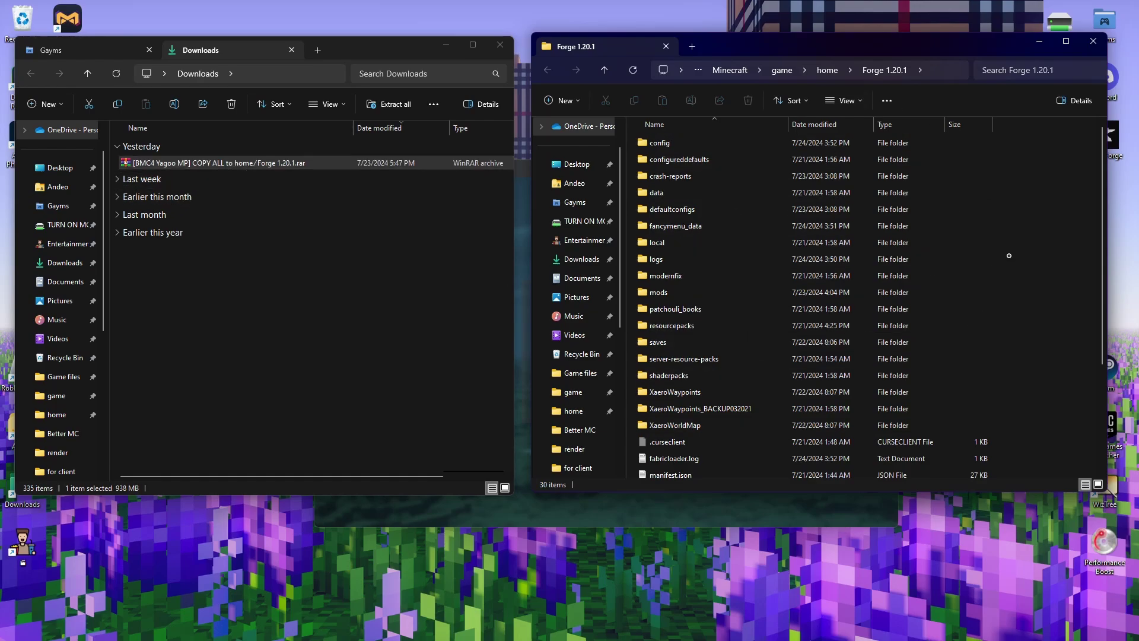
double_click(298, 163)
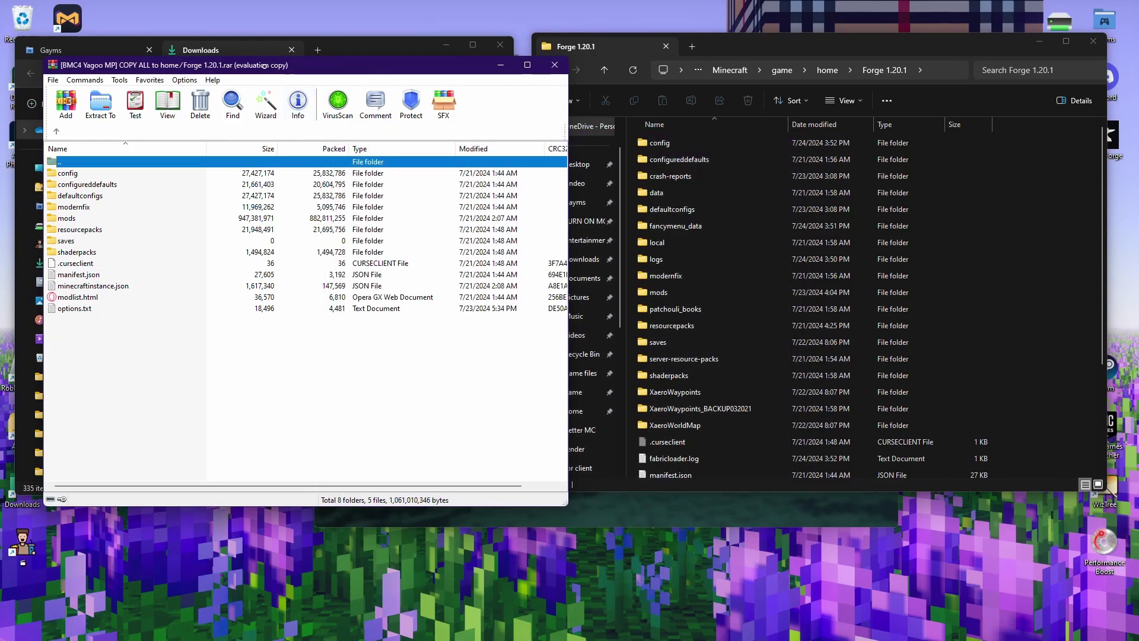
drag(264, 66, 243, 66)
drag(194, 361, 277, 175)
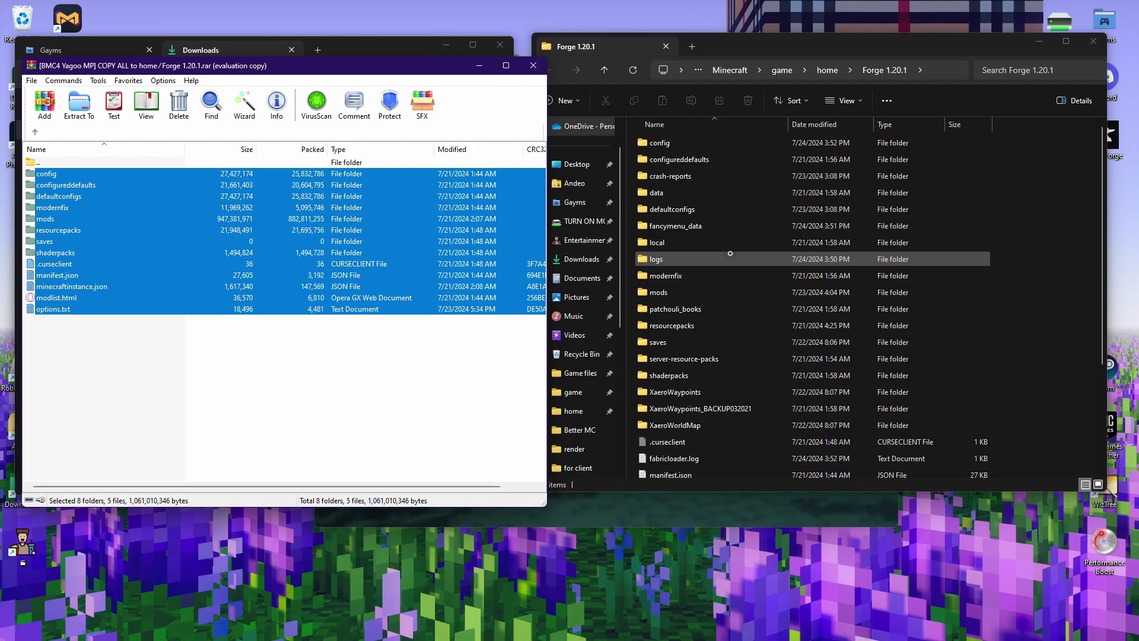
click(451, 339)
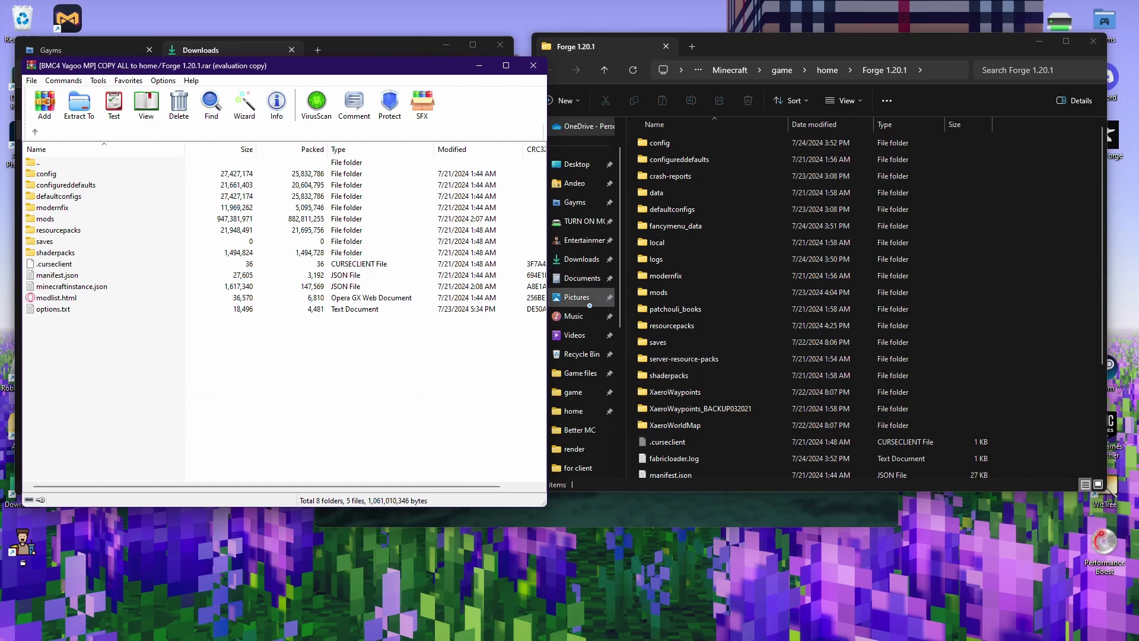
click(536, 65)
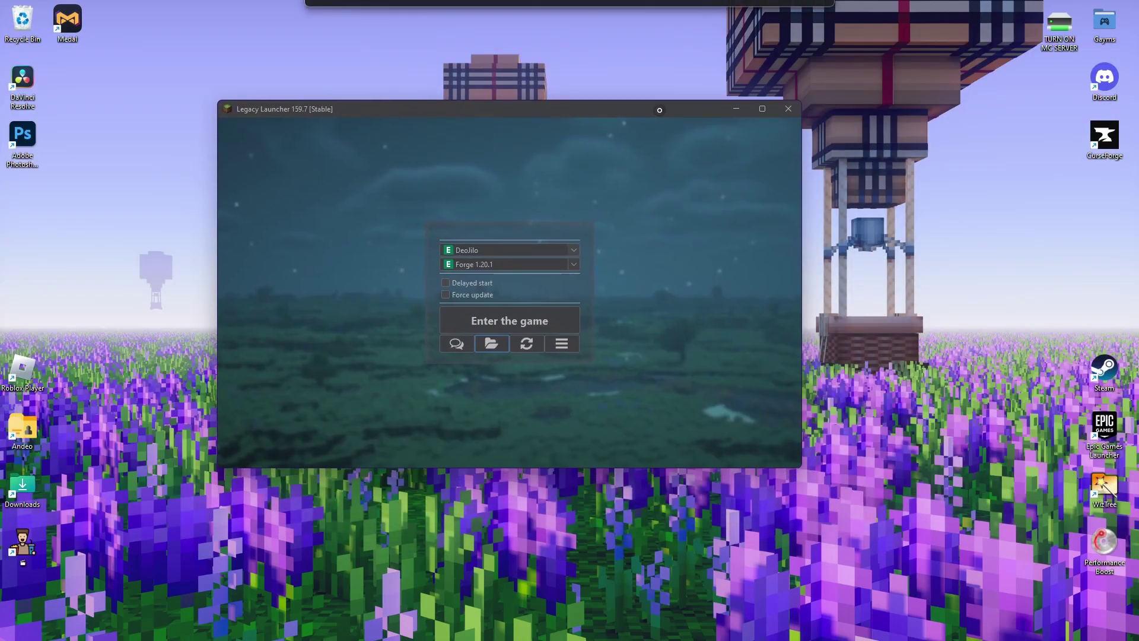
- Bring Legacy Launcher forward, refresh its version list and close the launcher
drag(659, 110, 674, 115)
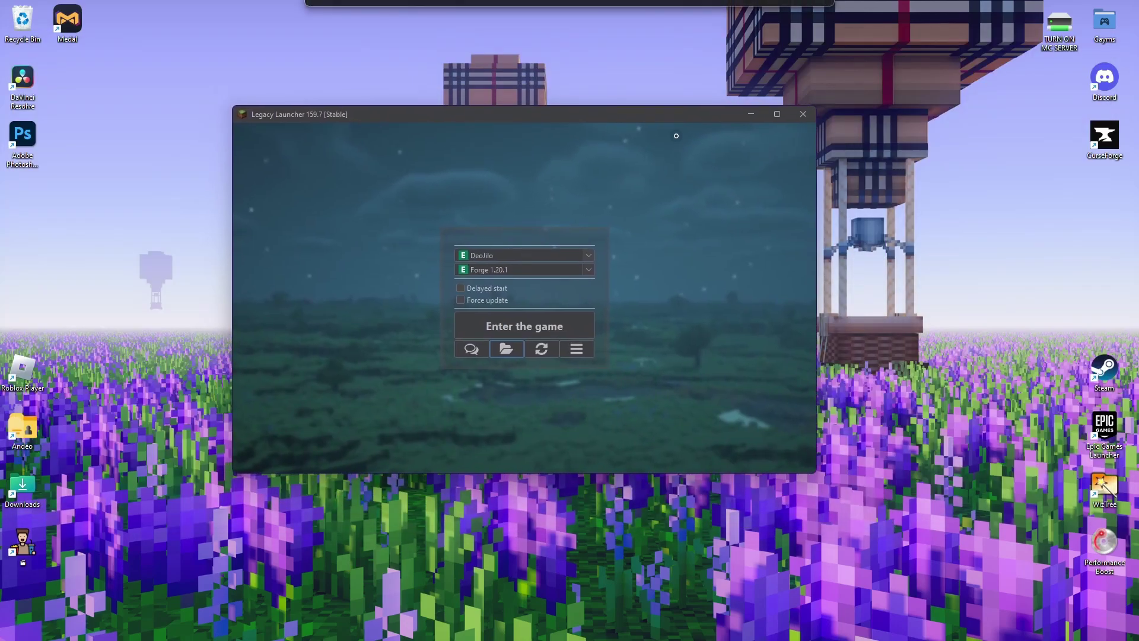
click(541, 350)
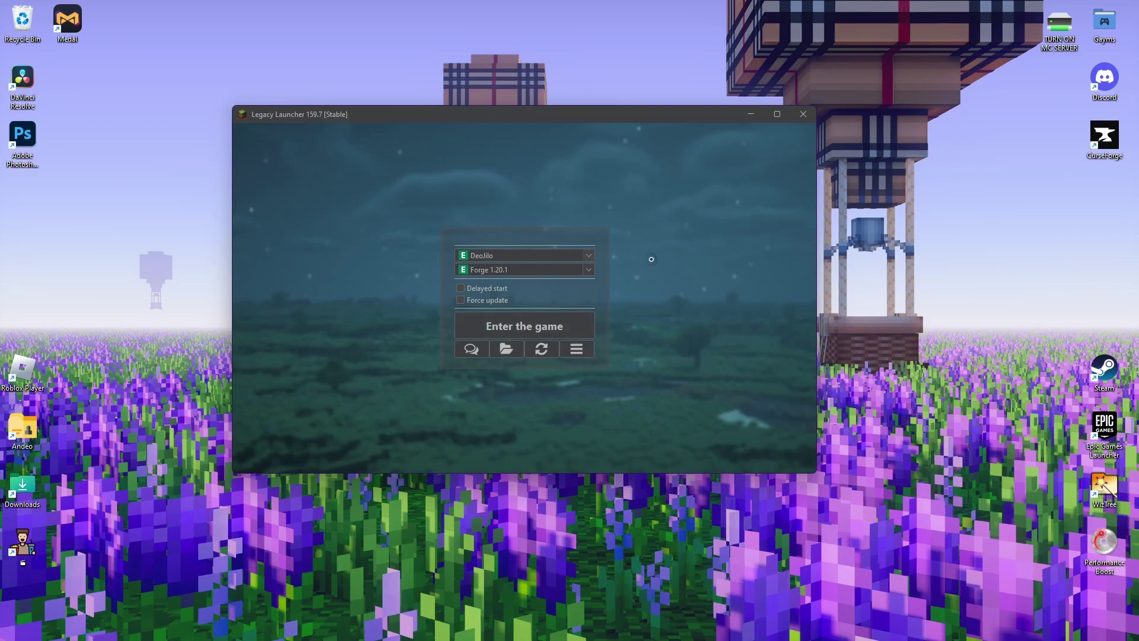
click(537, 351)
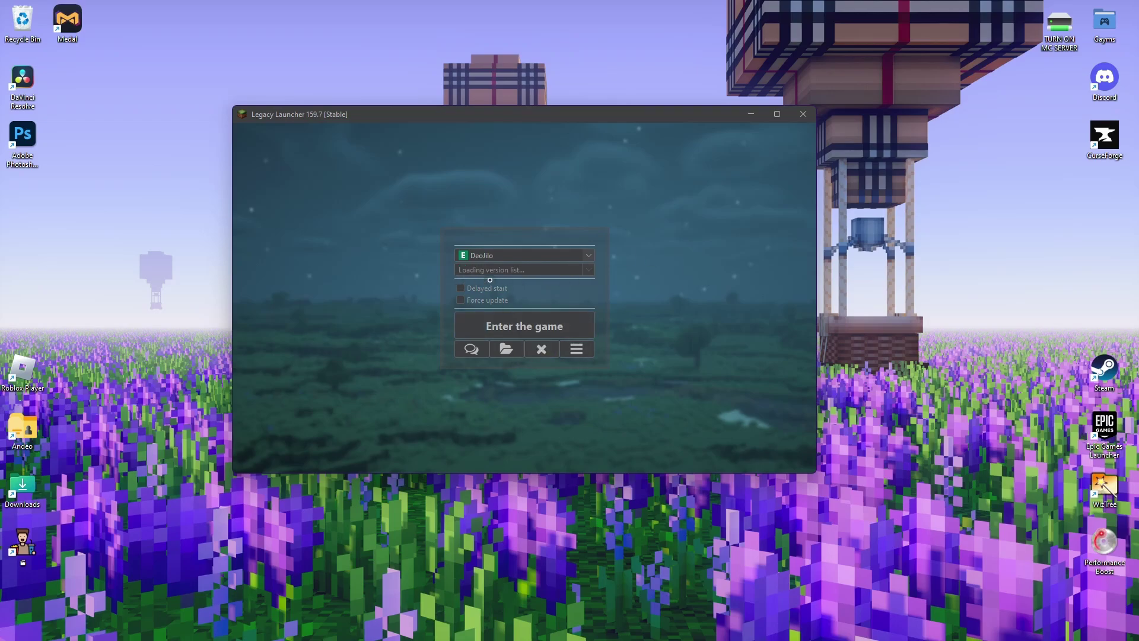
click(803, 114)
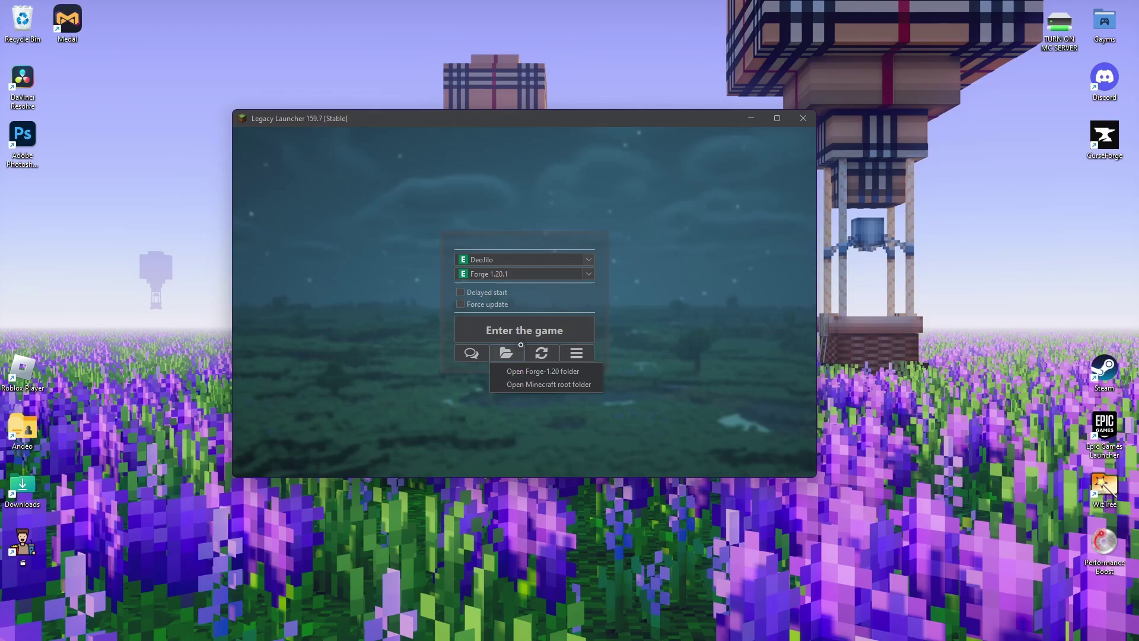
- Reopen Legacy Launcher and start the modded Forge 1.20.1 game up to the Better Minecraft title screen
click(507, 348)
click(506, 347)
click(497, 349)
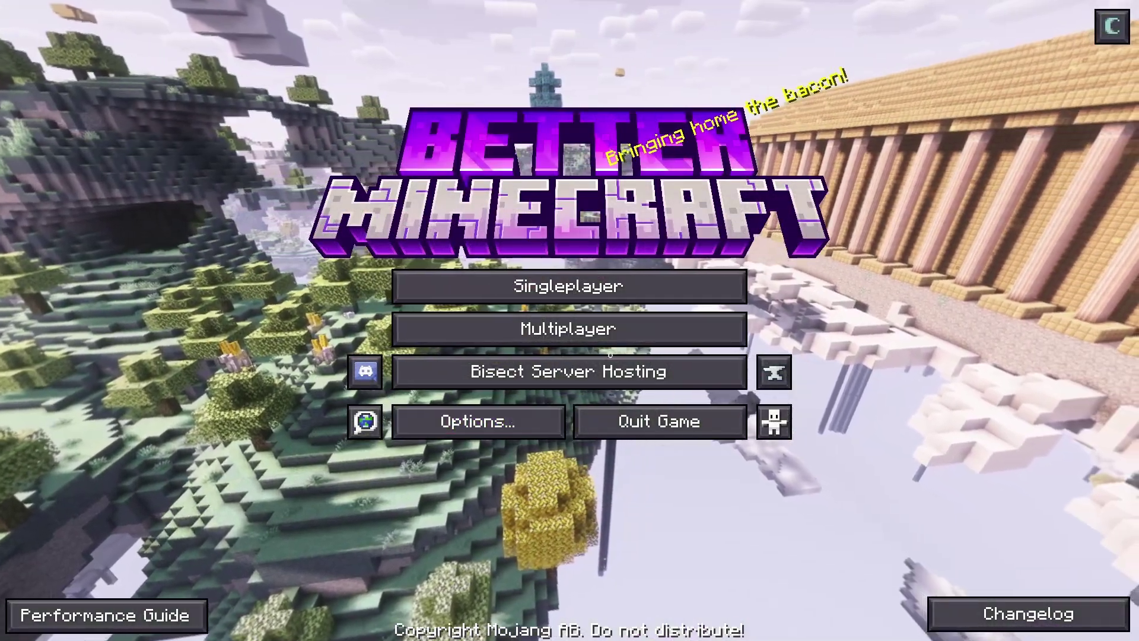
- Glance at the installed mods and look through the key bindings list in the game's controls options
click(774, 373)
click(773, 622)
click(477, 419)
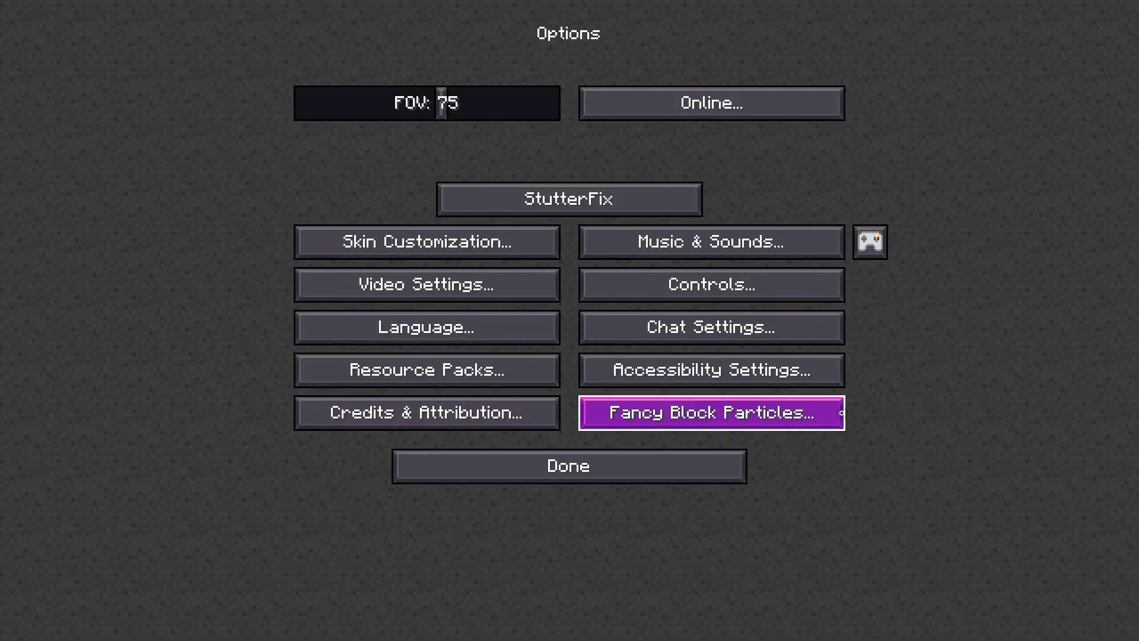
click(715, 285)
click(718, 118)
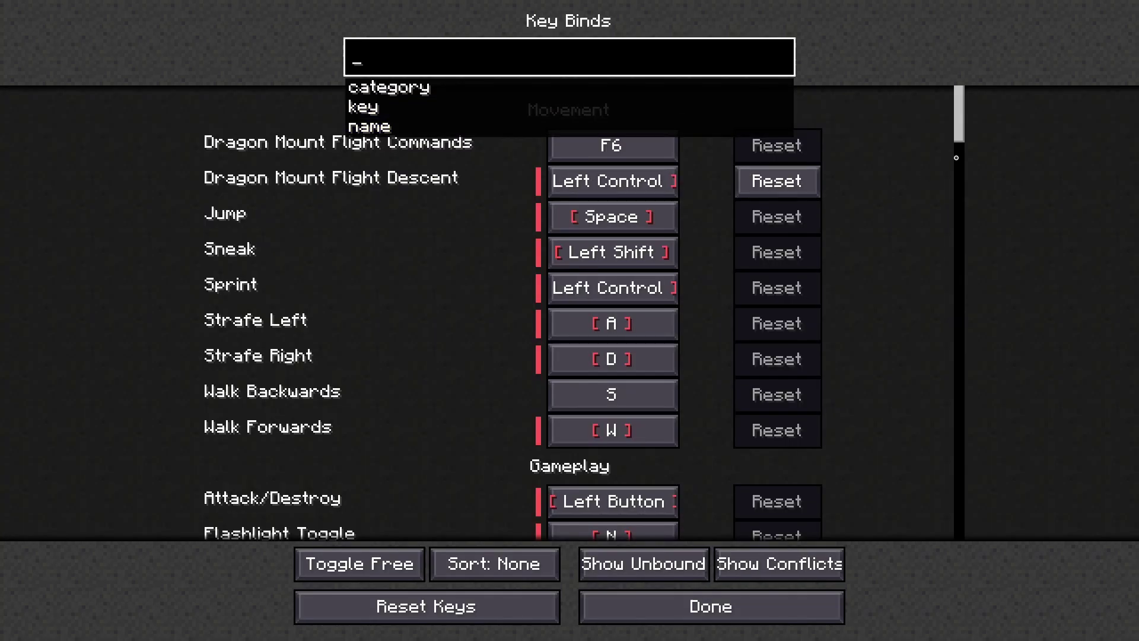
drag(957, 137, 885, 369)
click(769, 609)
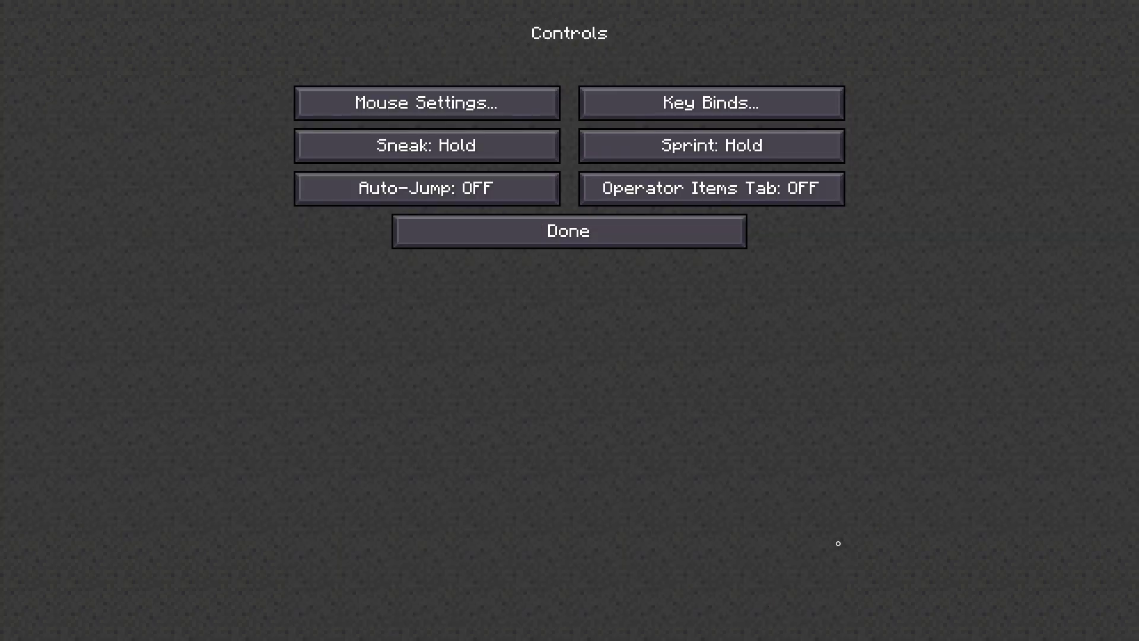
- Filter the key bindings to those assigned to key:"Button 4"
click(691, 99)
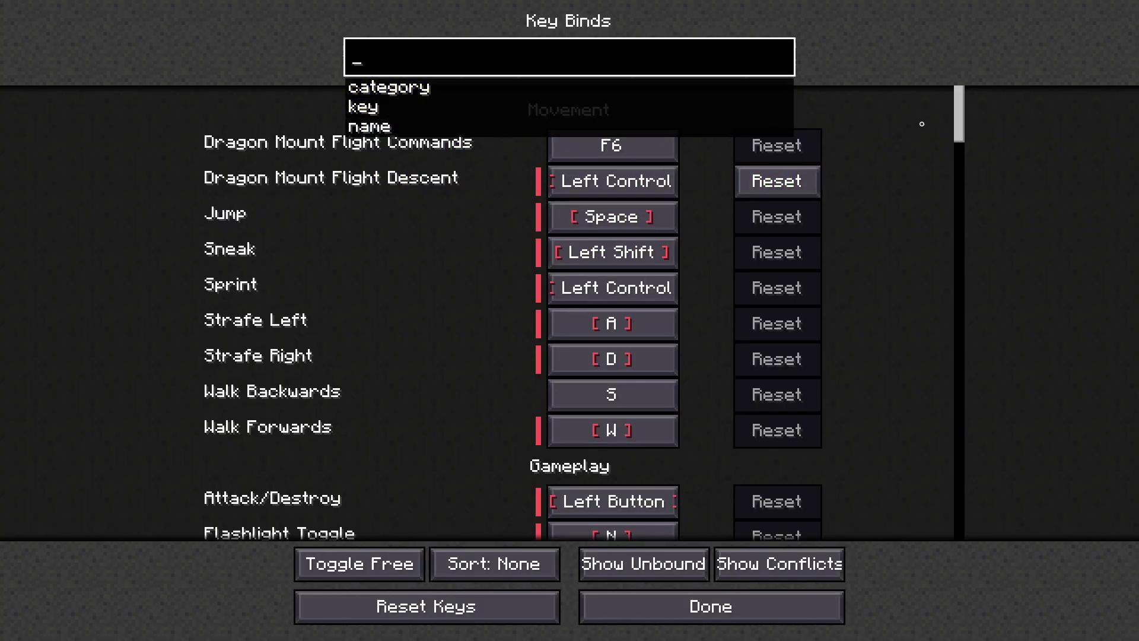
click(380, 106)
text(butt)
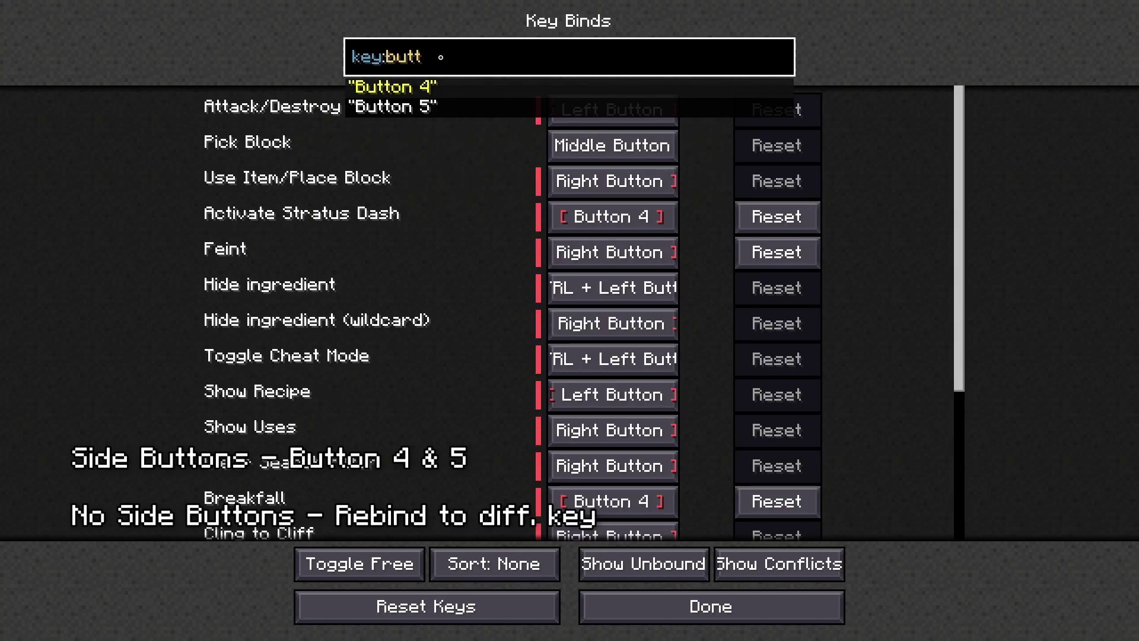
text(on4)
key(BackSpace)
text(4)
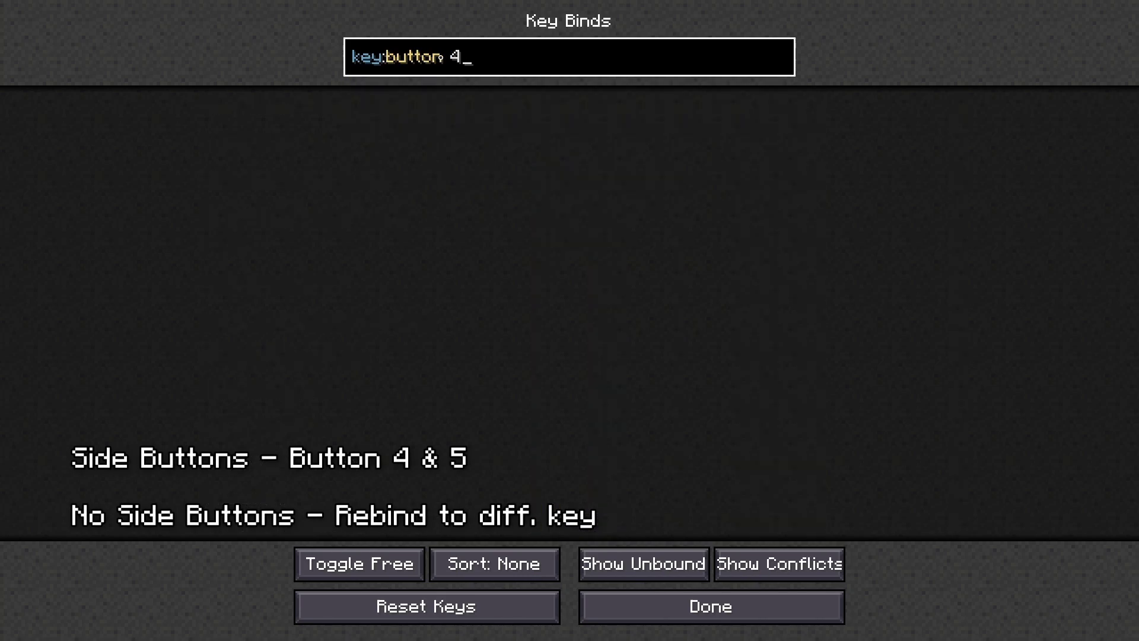
key(BackSpace)
key(BackSpace)
key(Tab)
click(698, 281)
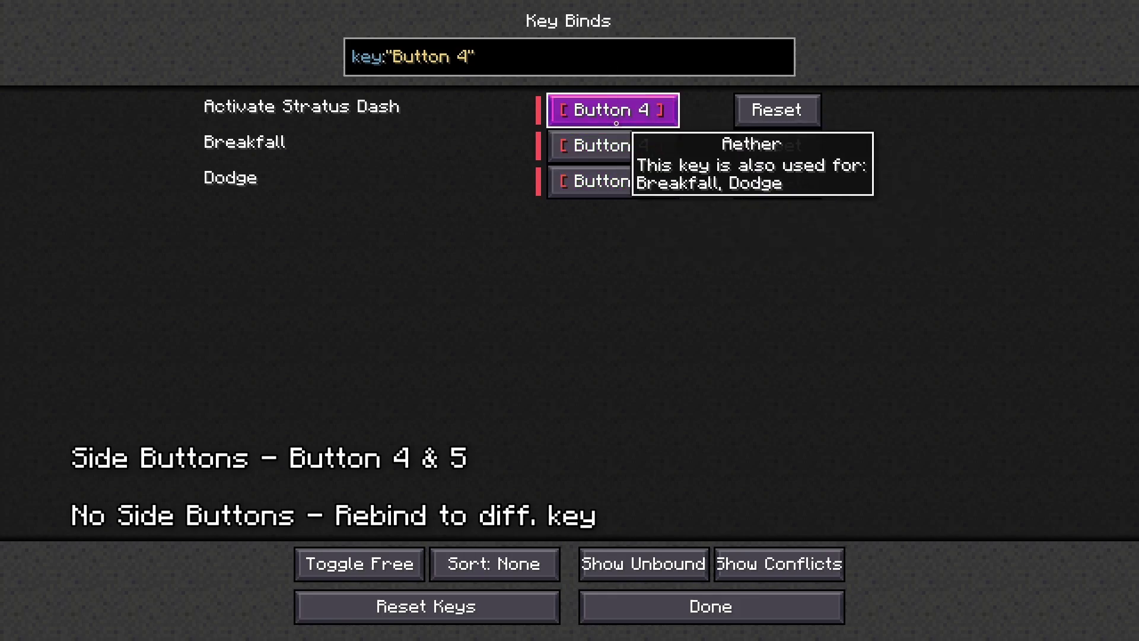
- Filter the key bindings to those assigned to key:"Button 5", and return to the title screen
click(502, 61)
key(BackSpace)
key(BackSpace)
text(5")
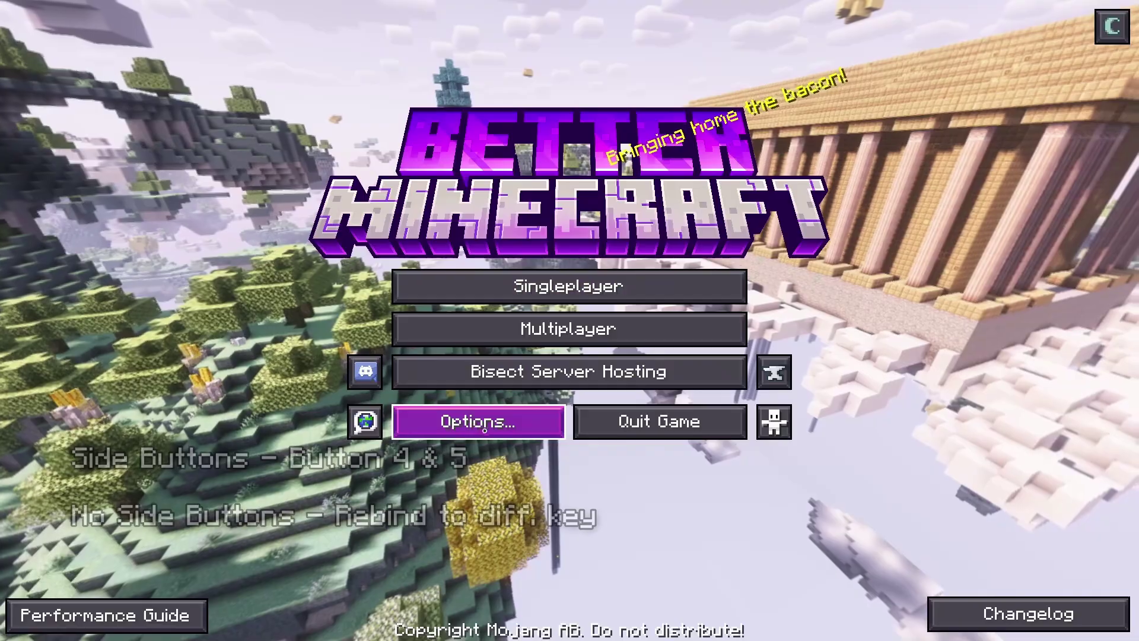
click(468, 419)
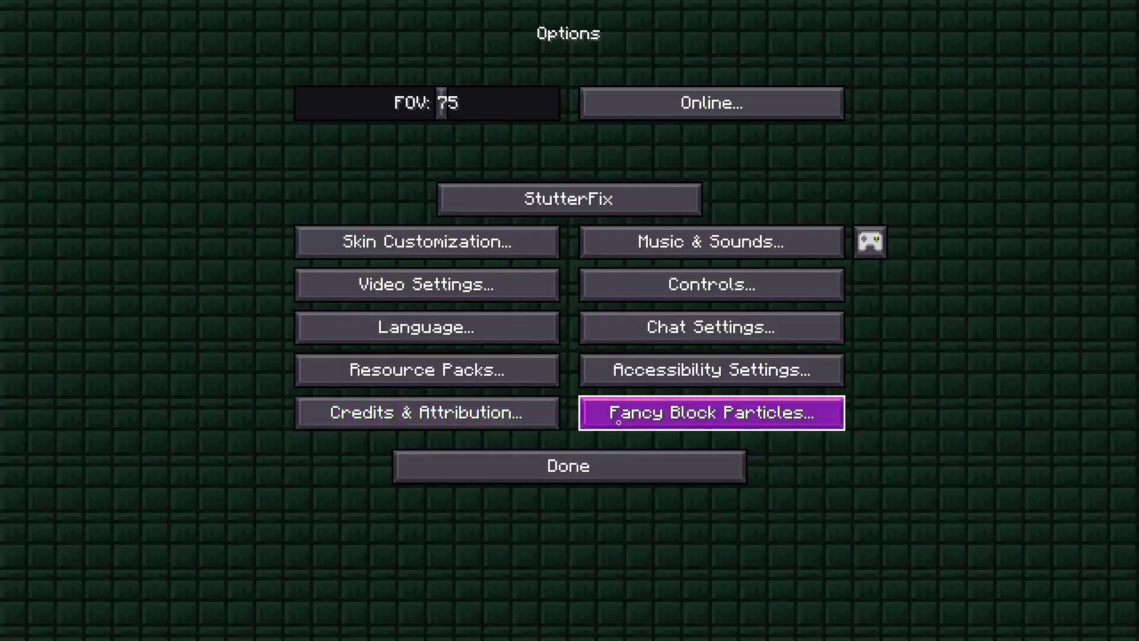
click(682, 466)
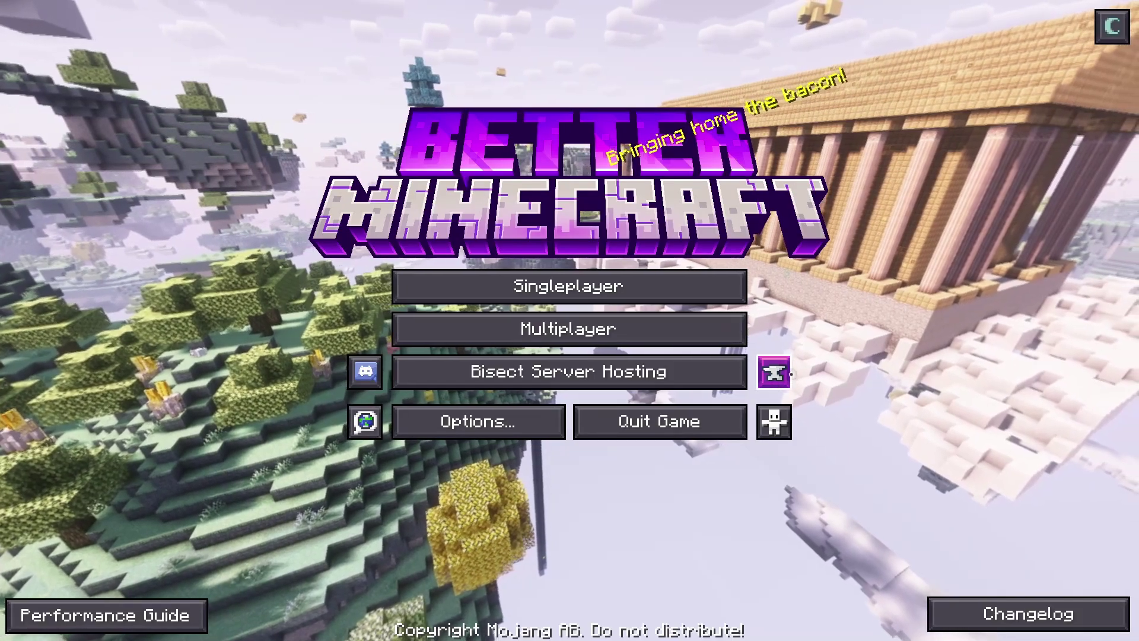
- Search the installed mods for "fancy" and select FancyBlockParticles
click(864, 369)
scroll(348, 136, down, 5)
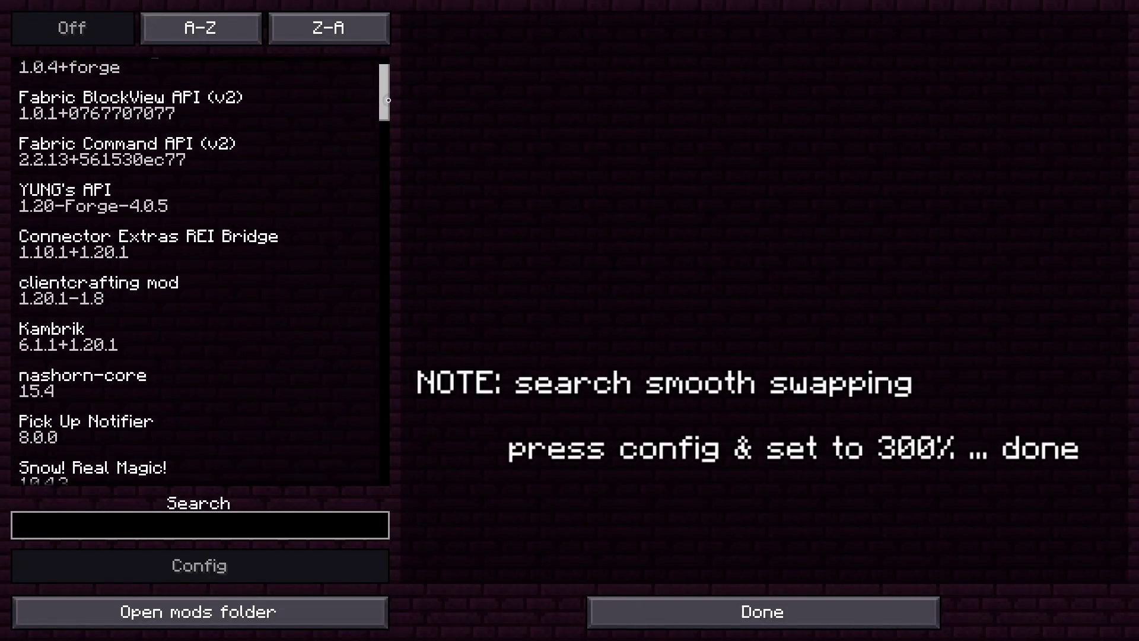
scroll(388, 100, down, 4)
click(122, 525)
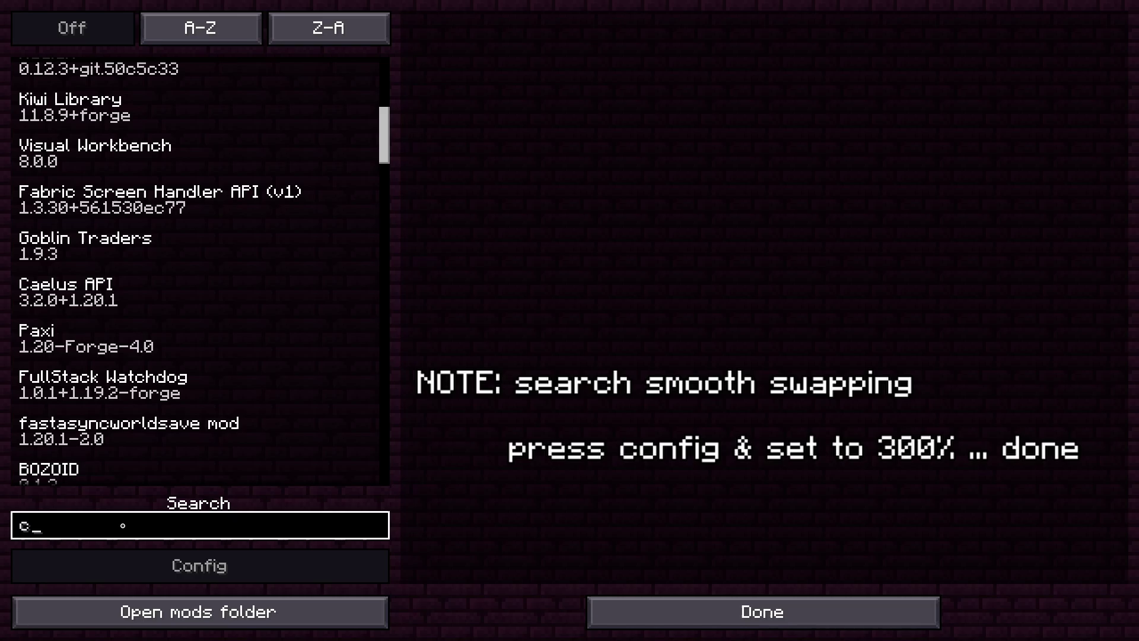
text(c)
key(BackSpace)
text(fancy)
click(166, 145)
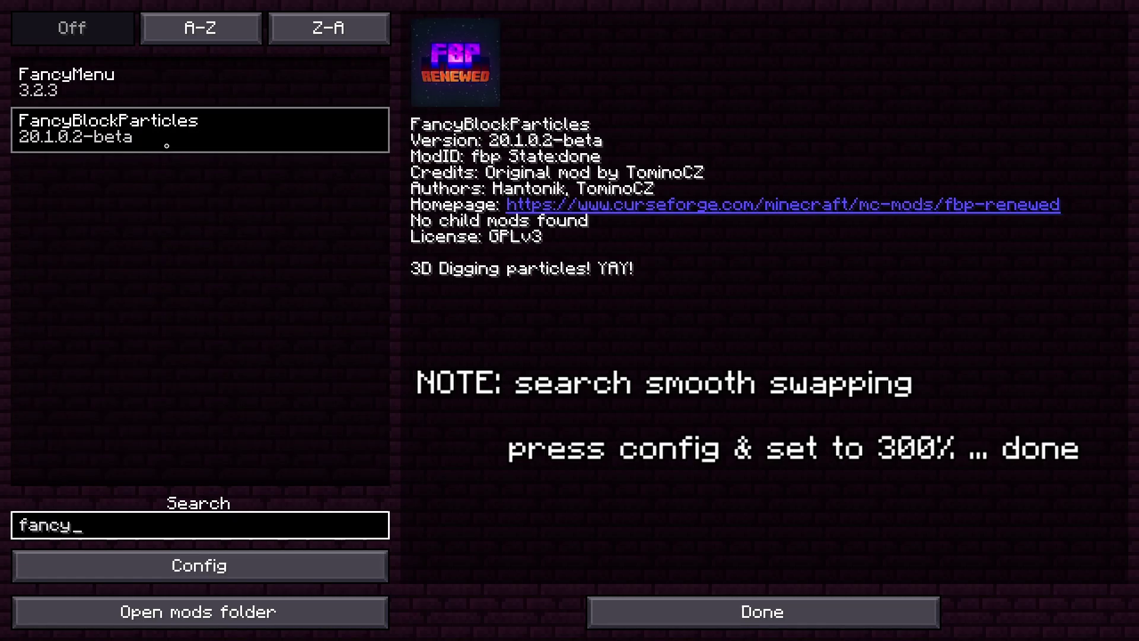
- View the FancyBlockParticles mod's configuration and return to the title screen
click(204, 564)
click(727, 592)
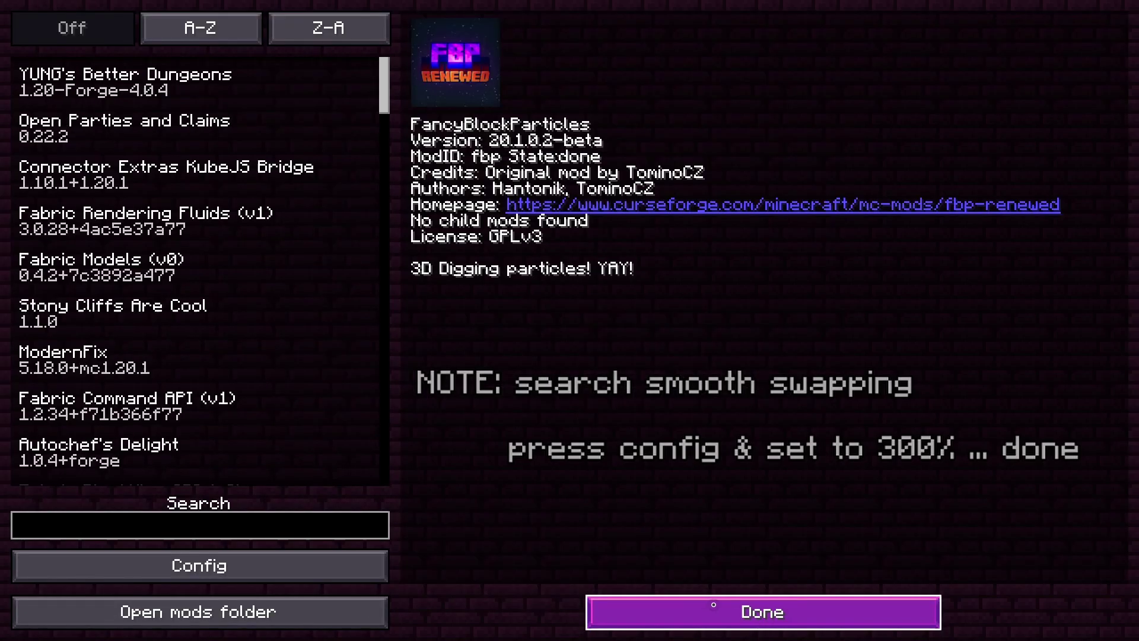
click(727, 613)
- Go to the shader packs in the video settings, enable shaders and select VanillAA.zip
click(475, 419)
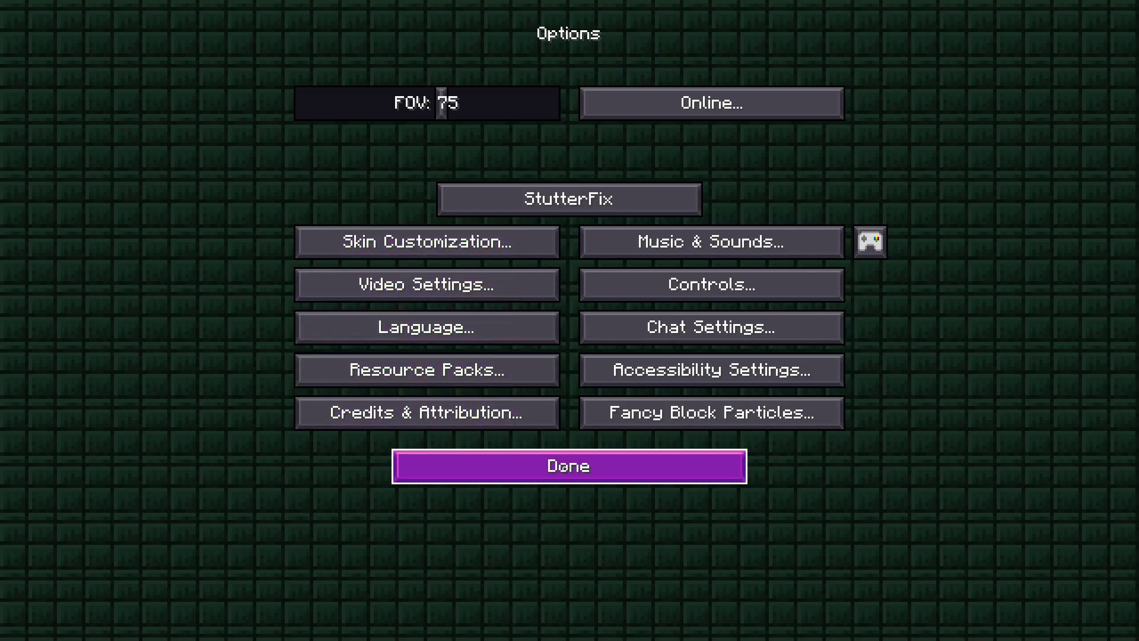
click(481, 290)
click(826, 52)
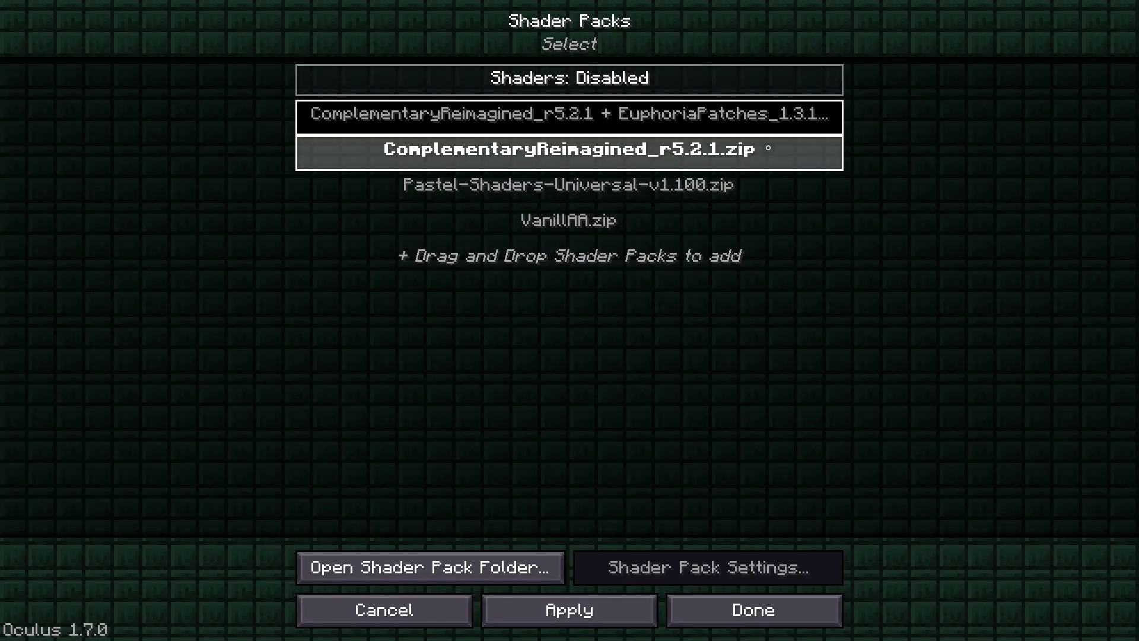
click(568, 221)
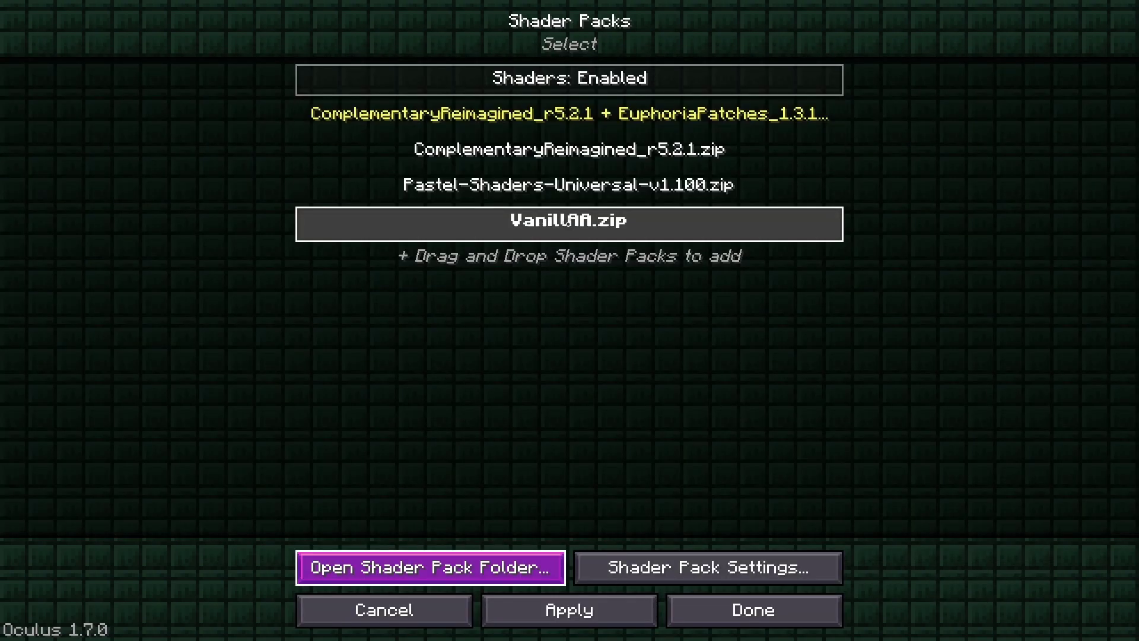
- Switch the selection among the Pastel-Shaders-Universal-v1.100, VanillAA and ComplementaryReimagined_r5.2.1 shader packs
click(514, 186)
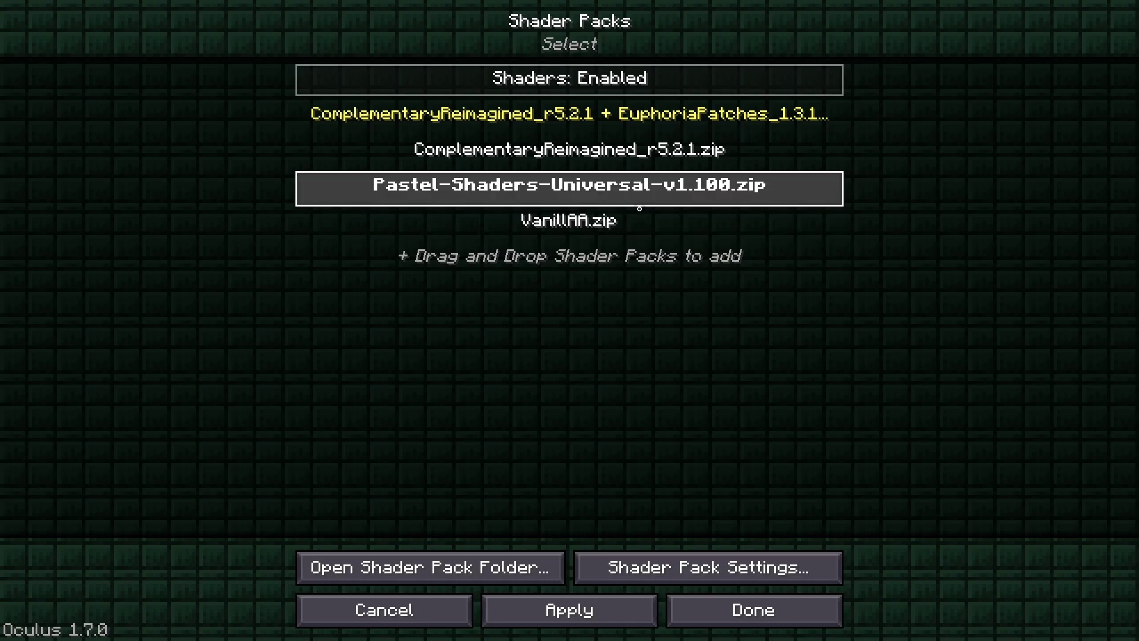
click(574, 220)
click(568, 188)
click(573, 221)
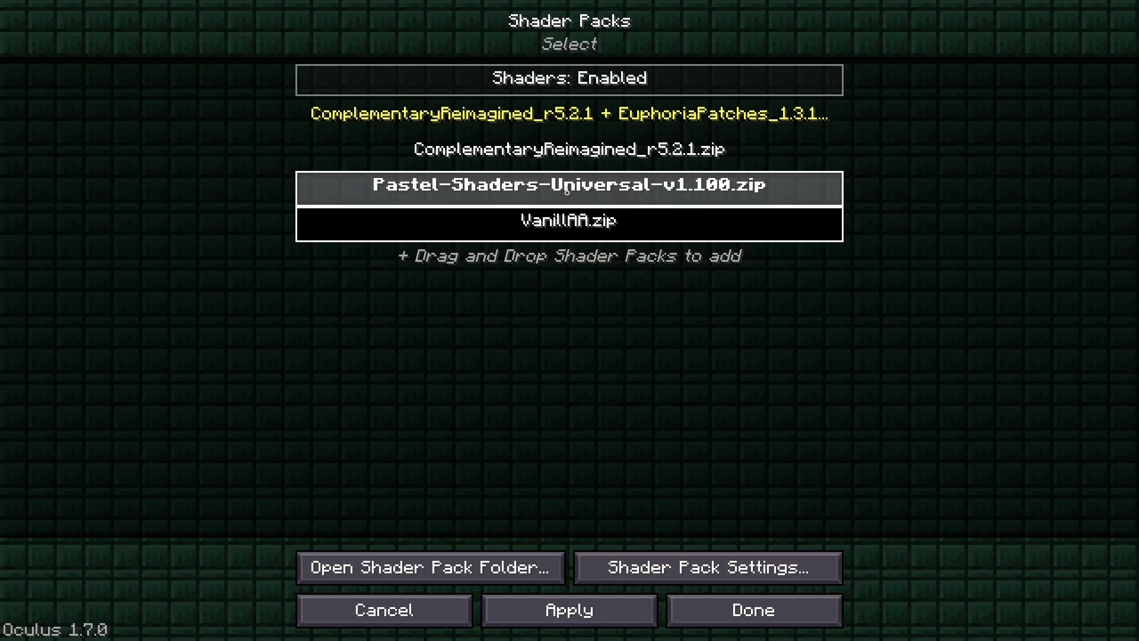
click(567, 188)
click(565, 155)
click(564, 118)
click(562, 154)
click(561, 118)
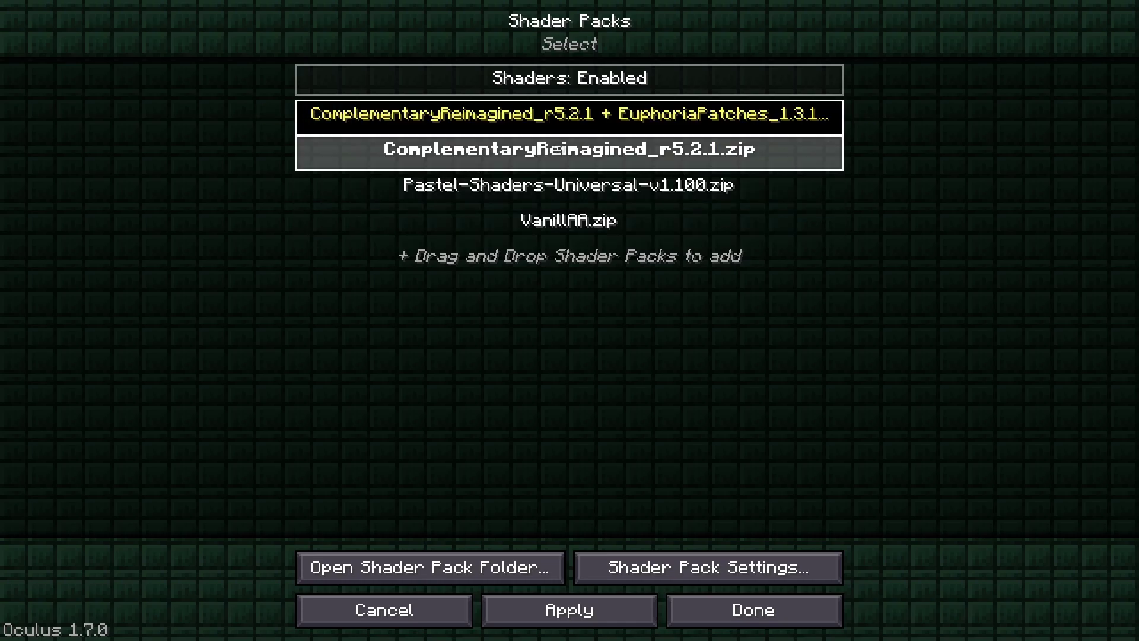
- Choose the ComplementaryReimagined_r5.2.1 + EuphoriaPatches_1.3.1 shader pack and confirm the shader selection
click(557, 148)
click(562, 122)
click(754, 610)
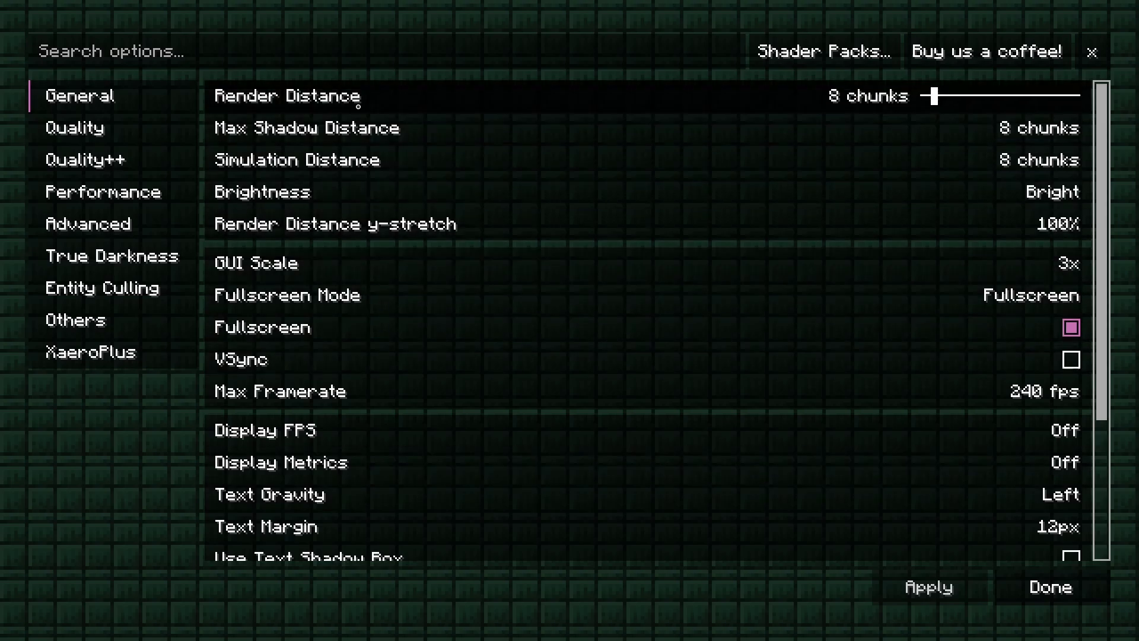
- Review the General and Quality video settings, apply them and return to the title screen
scroll(458, 294, down, 4)
scroll(554, 510, up, 4)
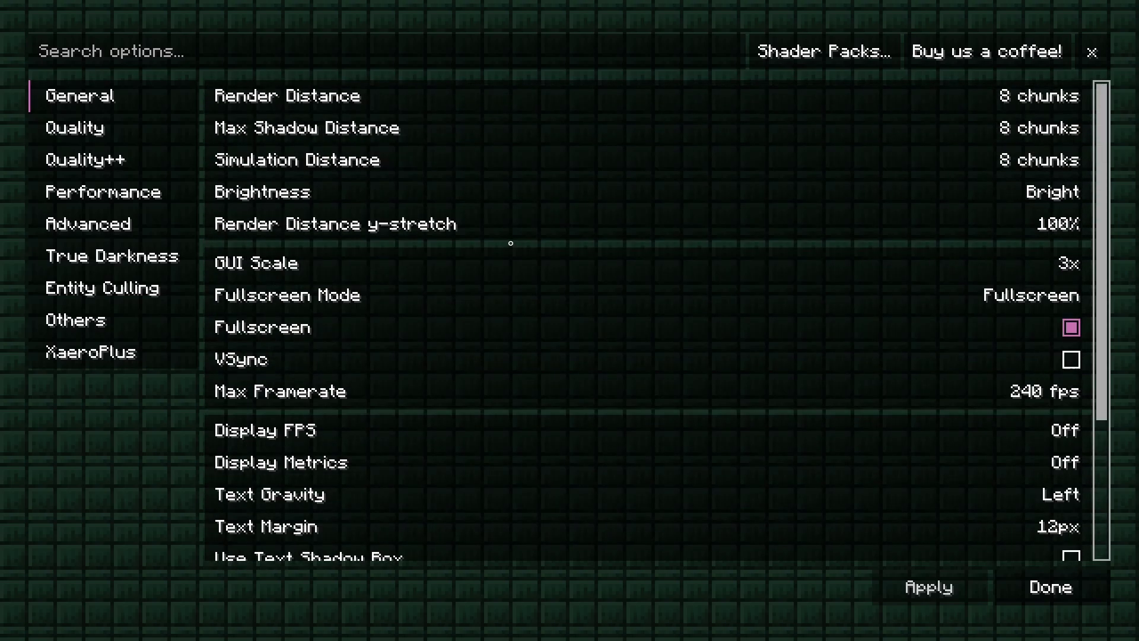
click(75, 128)
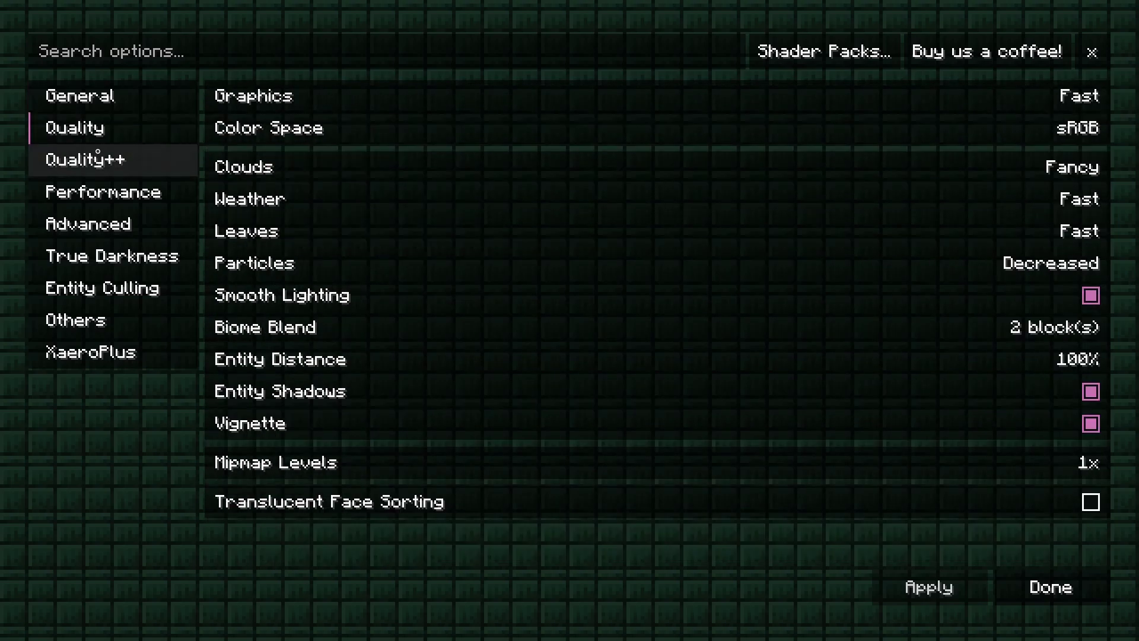
click(80, 95)
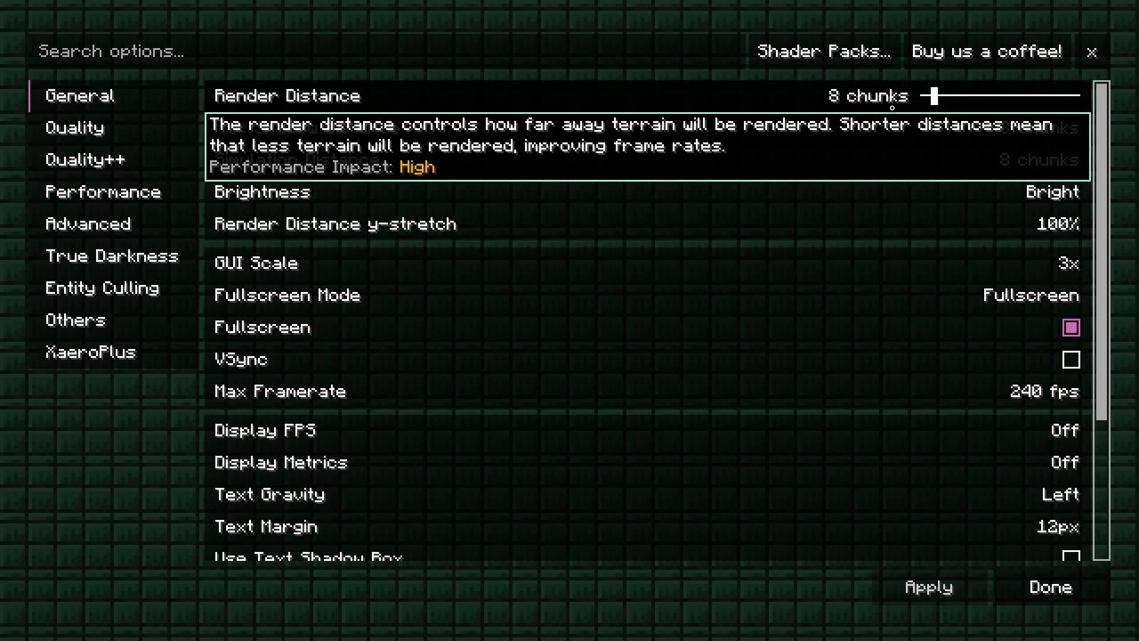
click(929, 587)
key(Escape)
key(Escape)
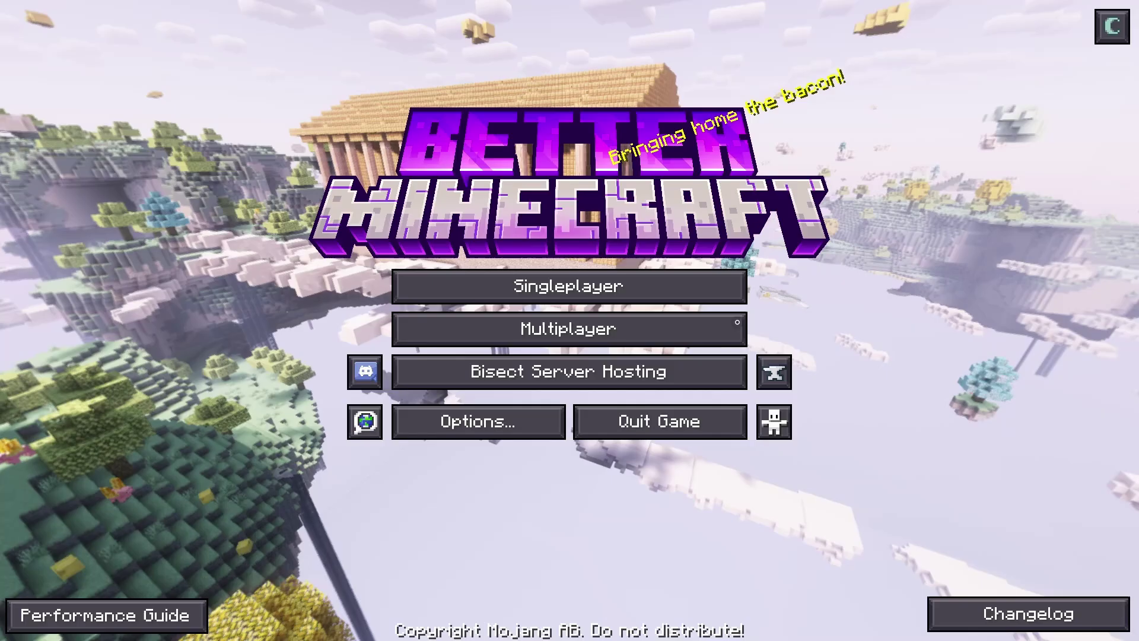
- Open the multiplayer server list, select the BMC4 Yagoo SMP!!! server entry and go back to the title screen
click(584, 285)
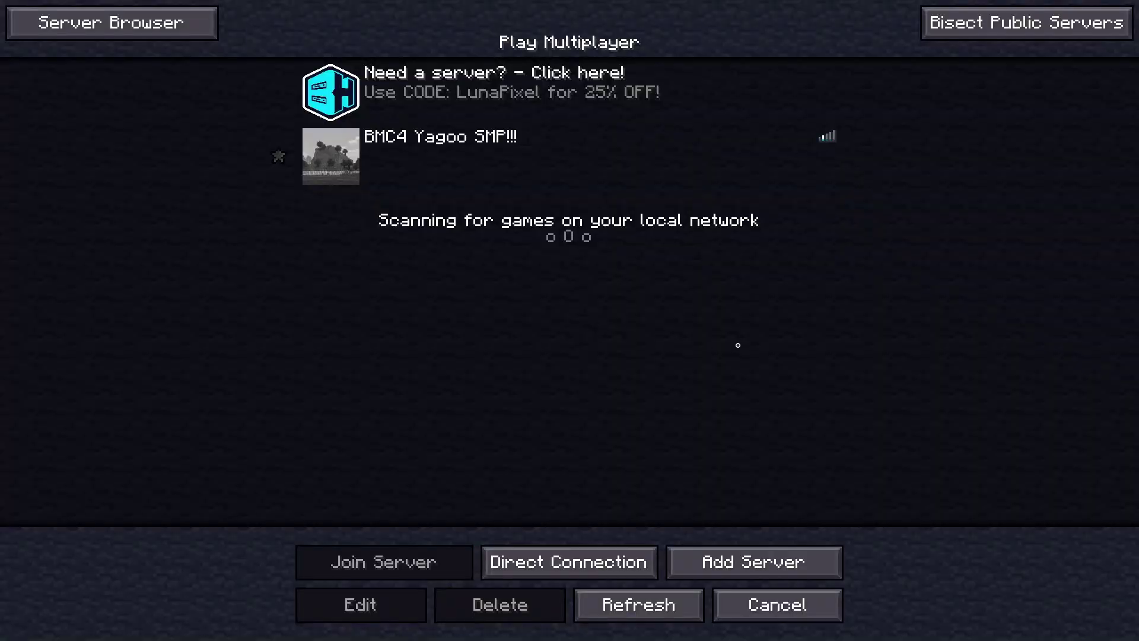
click(464, 158)
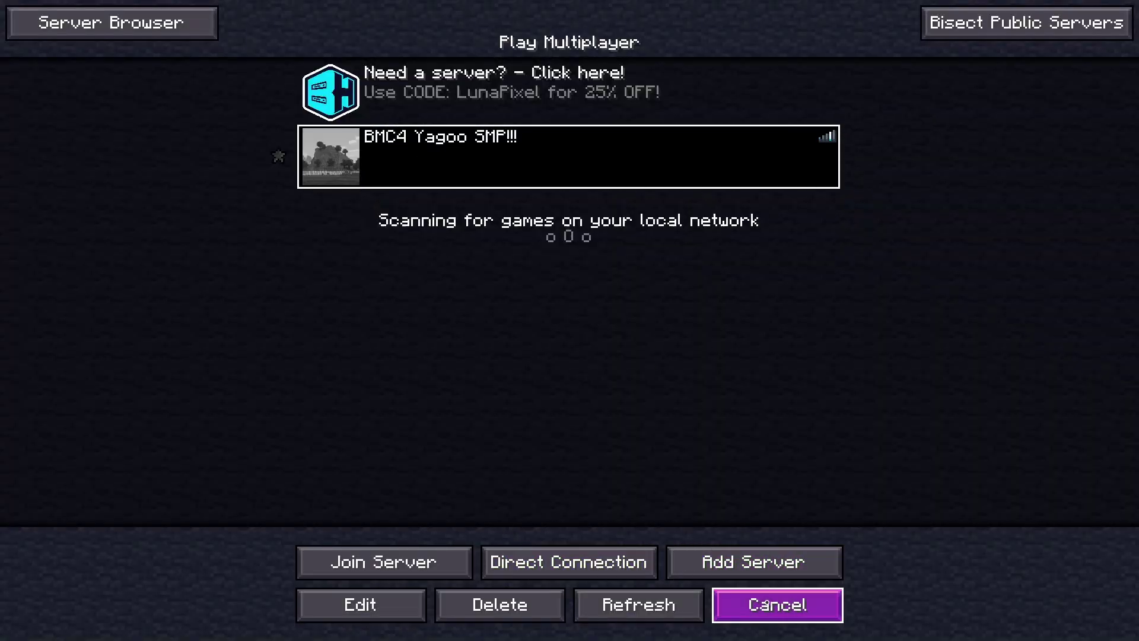
click(774, 612)
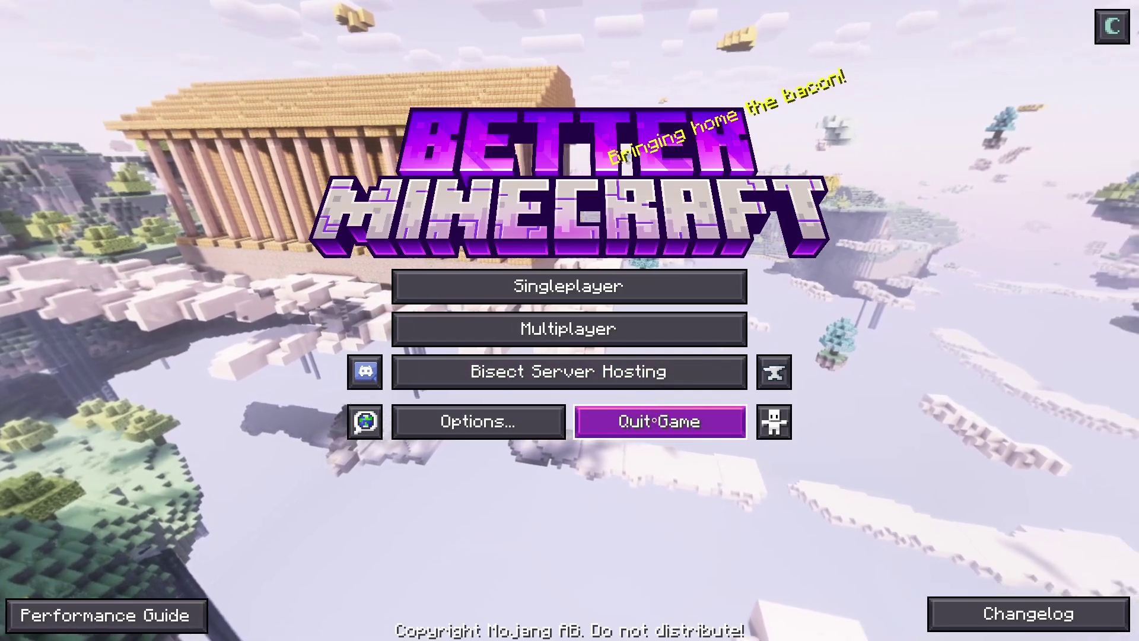